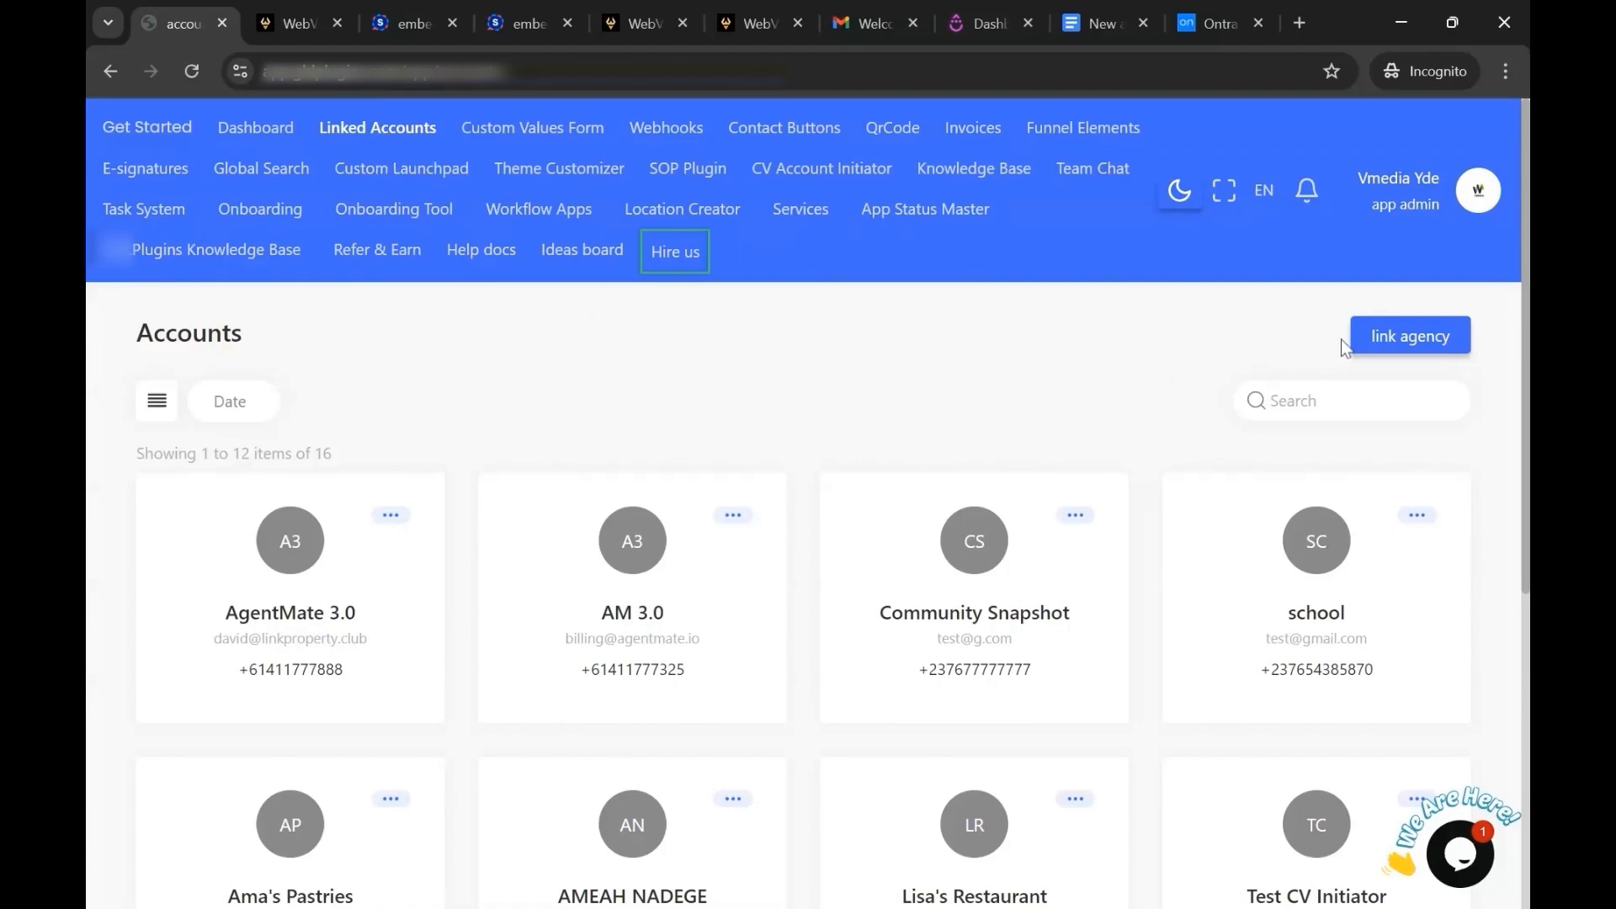
Link the WebVehicle.com agency account, allowing access to all sub-accounts and enabling automatic future installation.
{"action": "left_click", "coordinate": [1390, 341]}
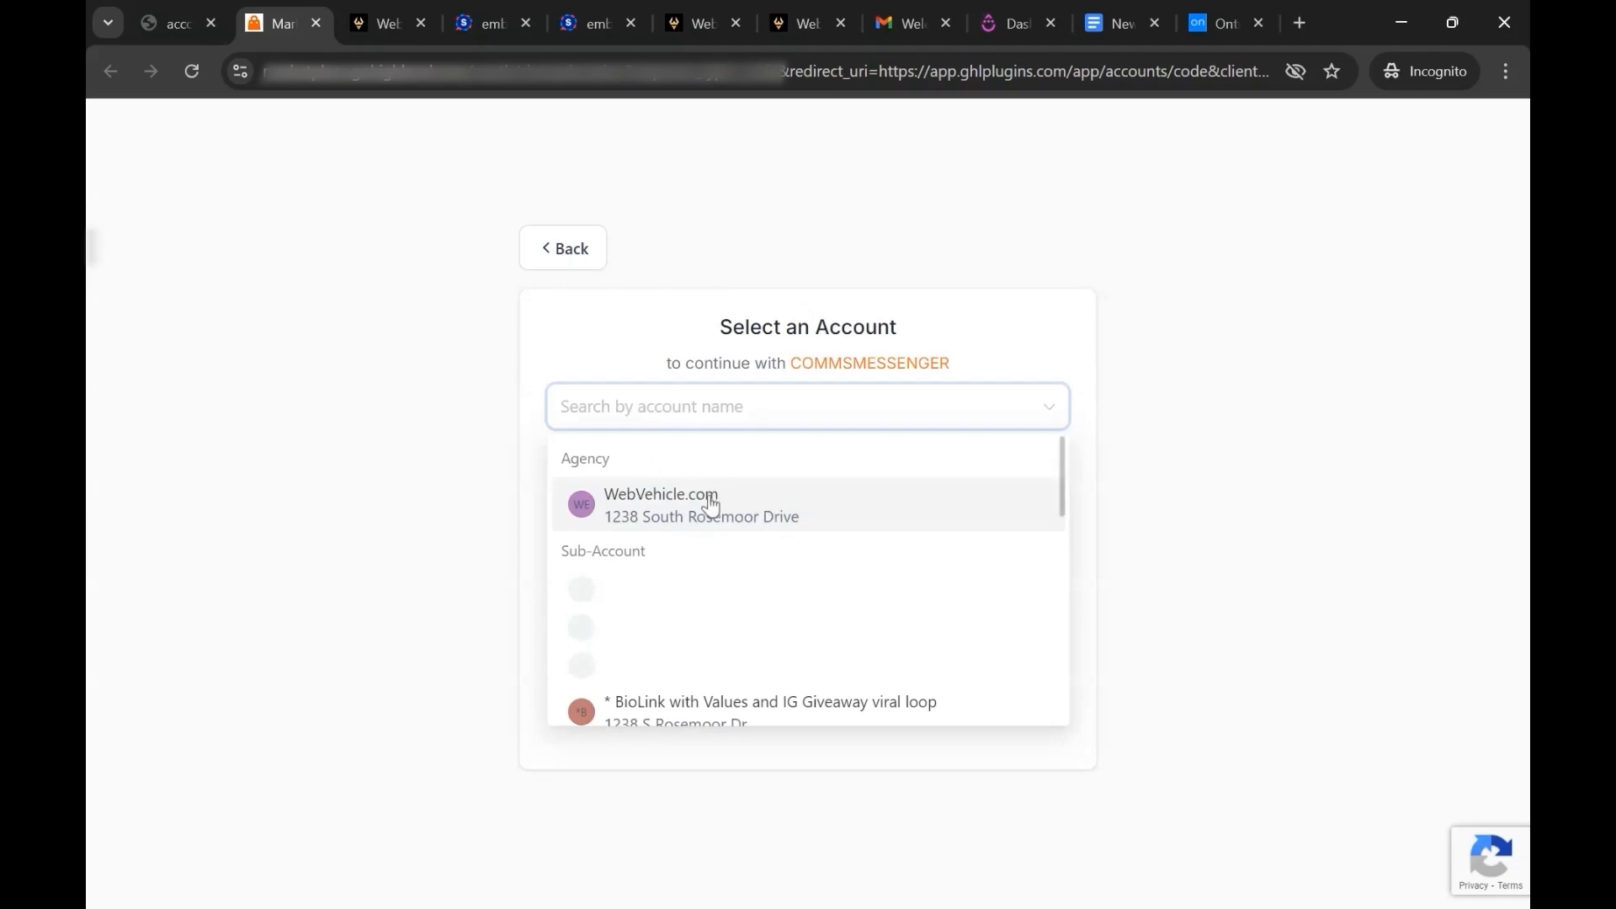
{"action": "left_click", "coordinate": [756, 505]}
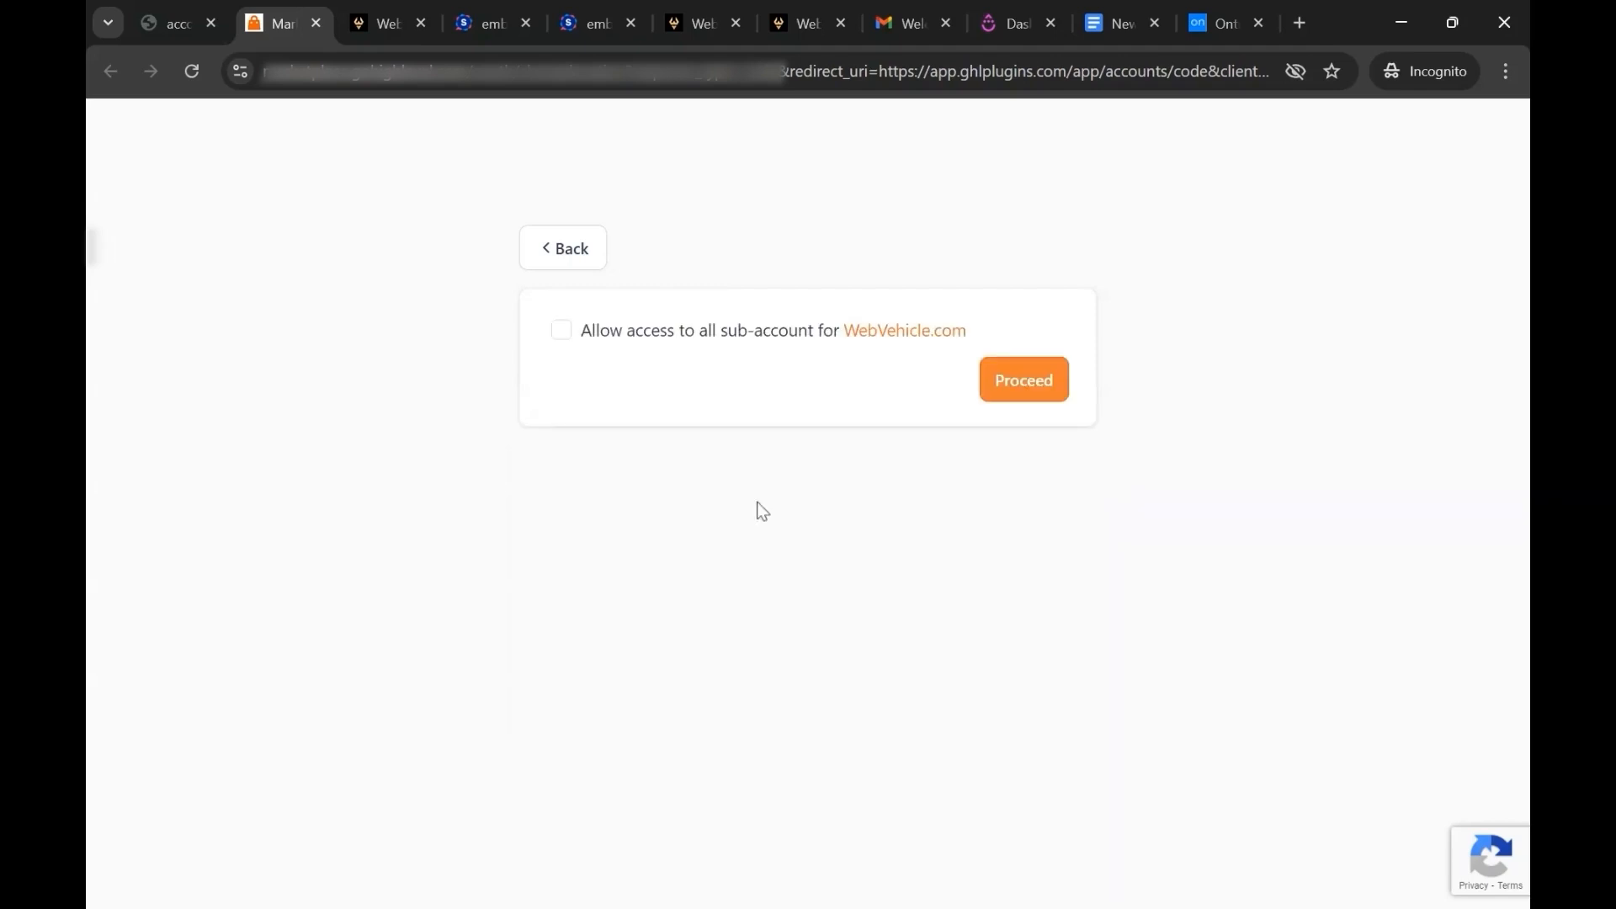
{"action": "left_click", "coordinate": [562, 332]}
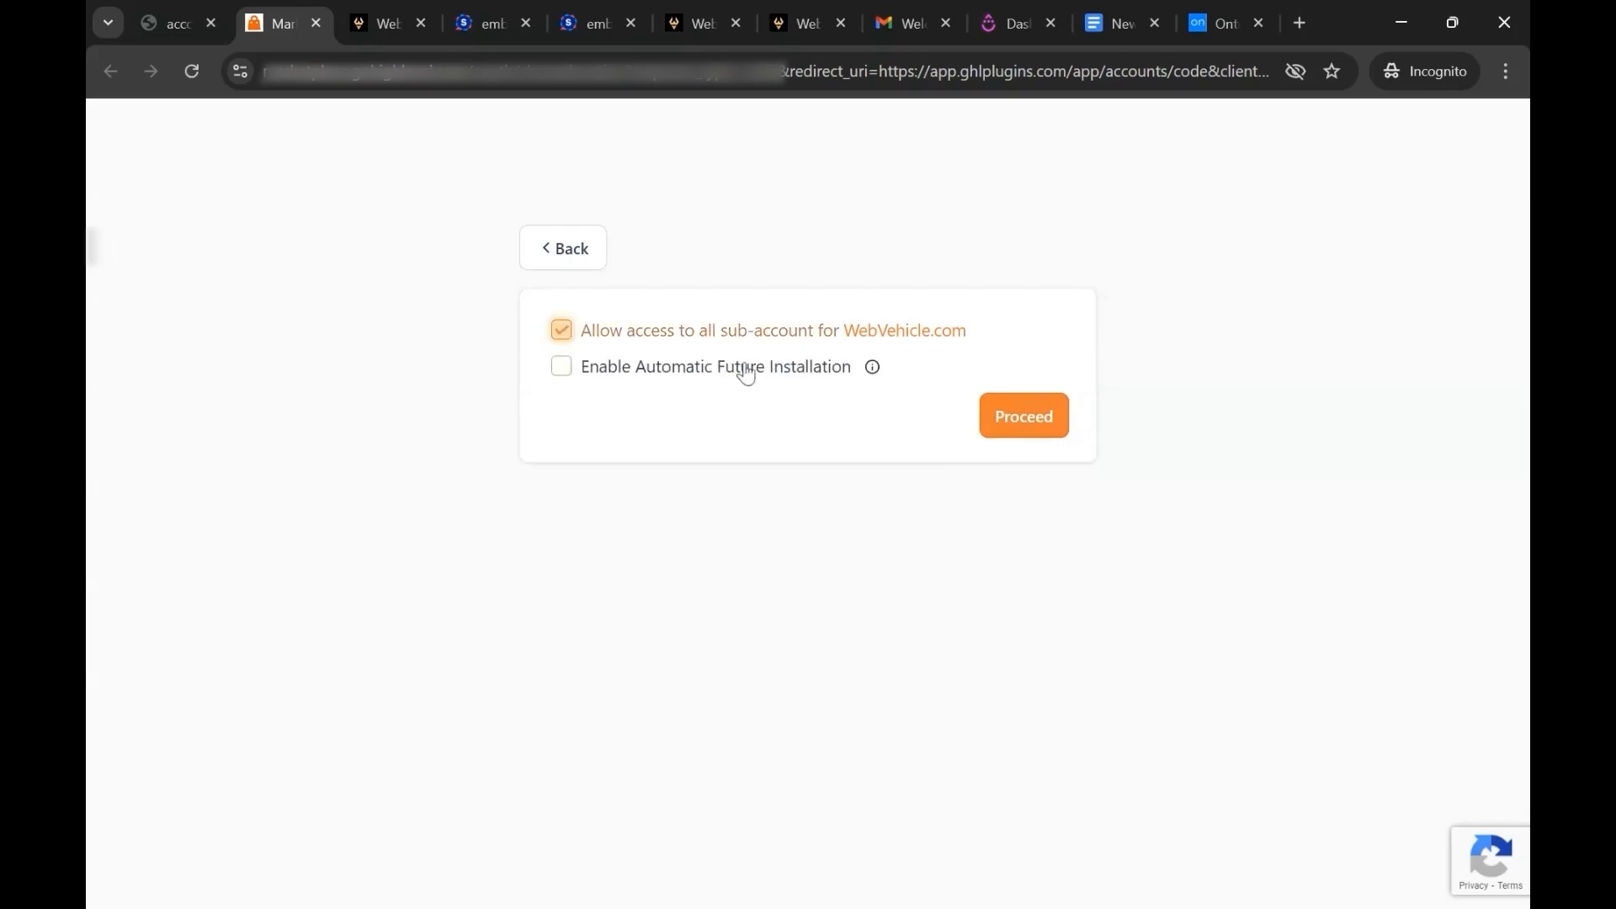
{"action": "left_click", "coordinate": [563, 372]}
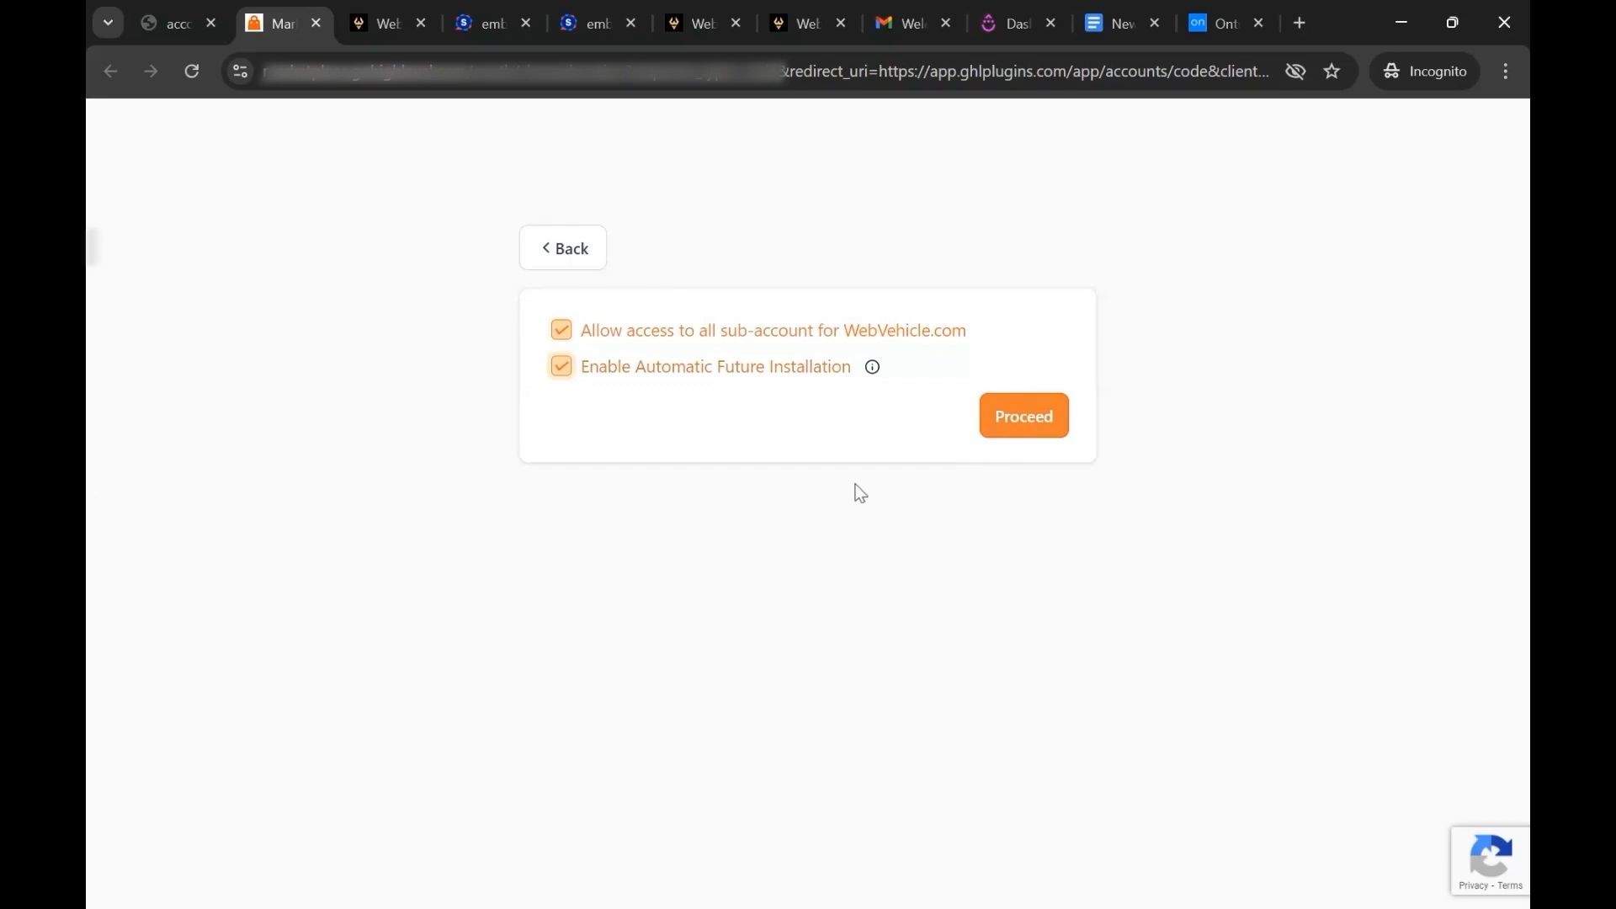
{"action": "left_click", "coordinate": [996, 421]}
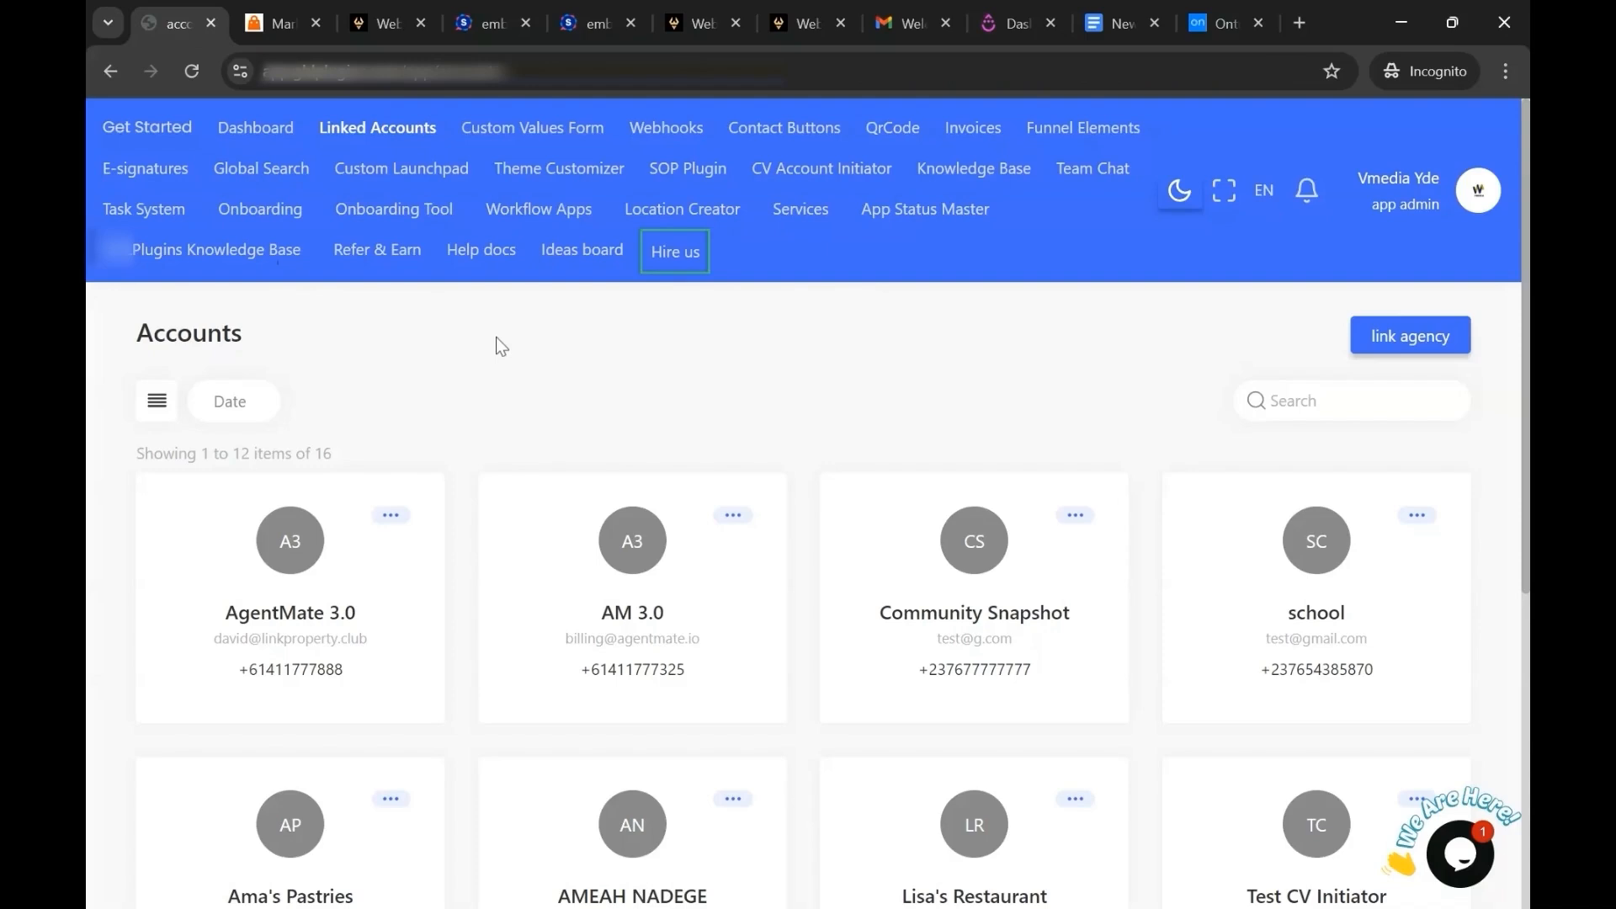
Reload the linked accounts, open Workflow Apps and search the installed apps for "drip".
{"action": "key", "text": "F5"}
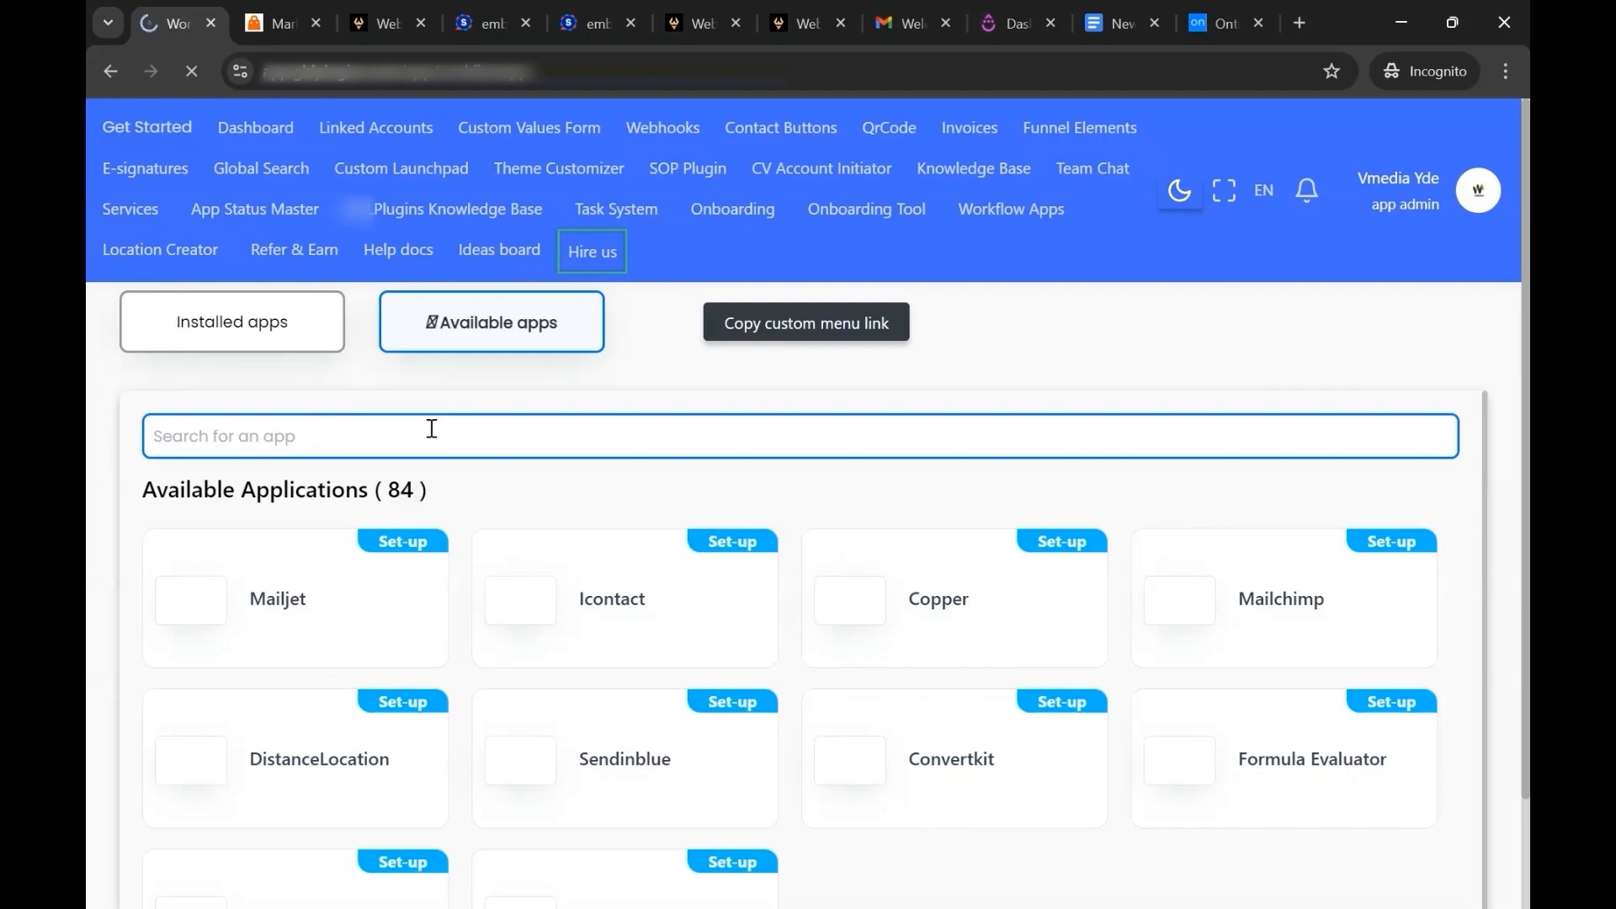
{"action": "left_click", "coordinate": [472, 437]}
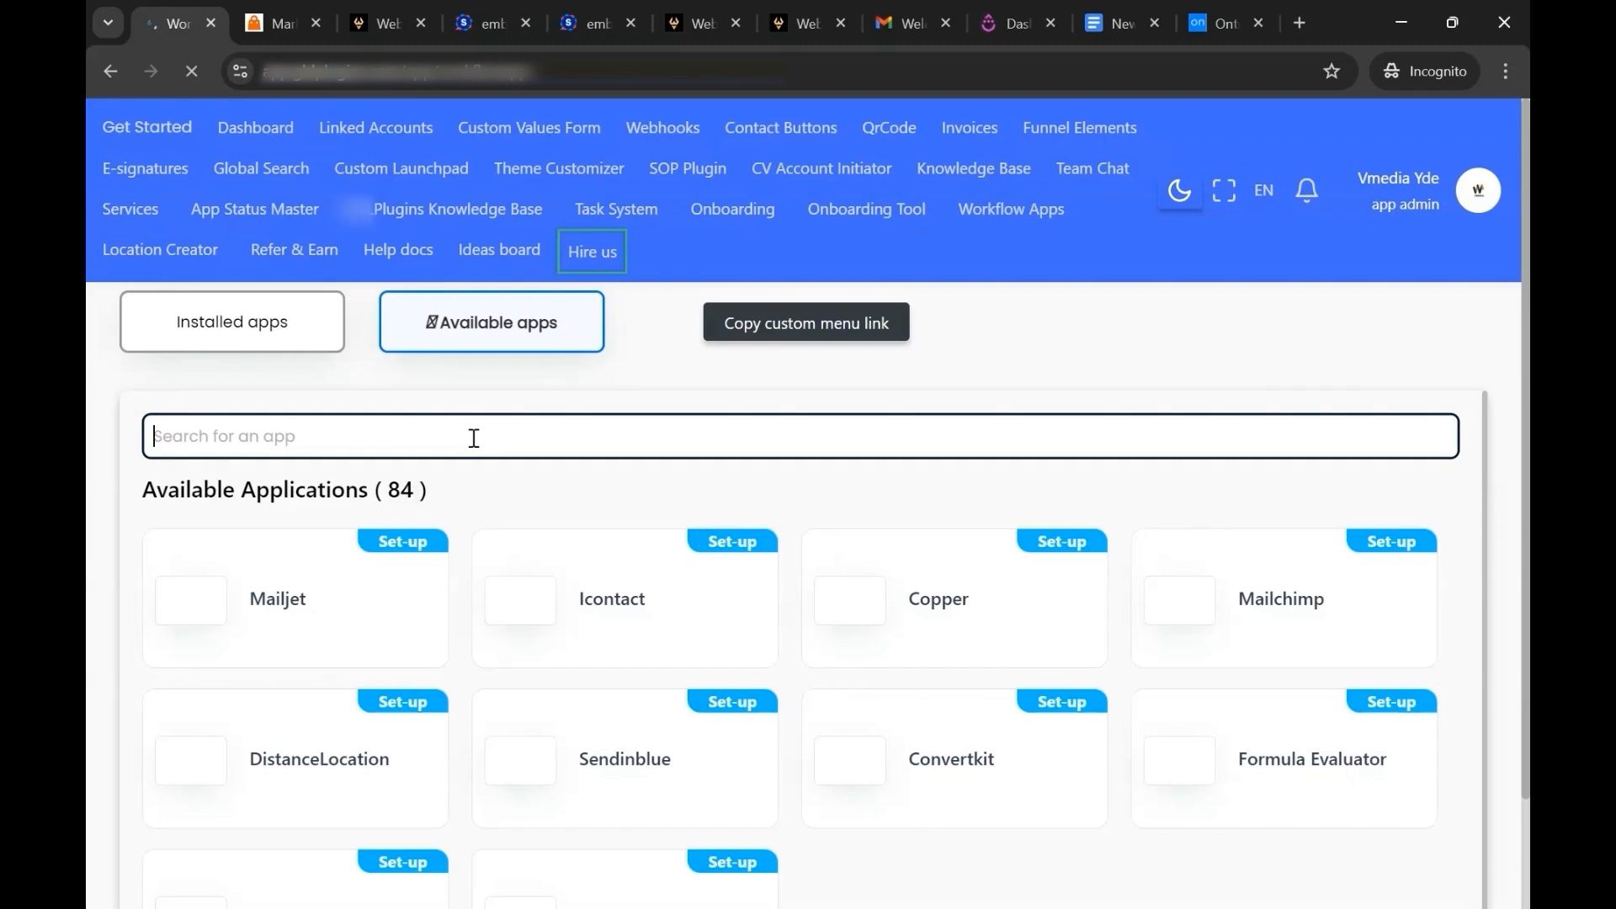
{"action": "type", "text": "drip"}
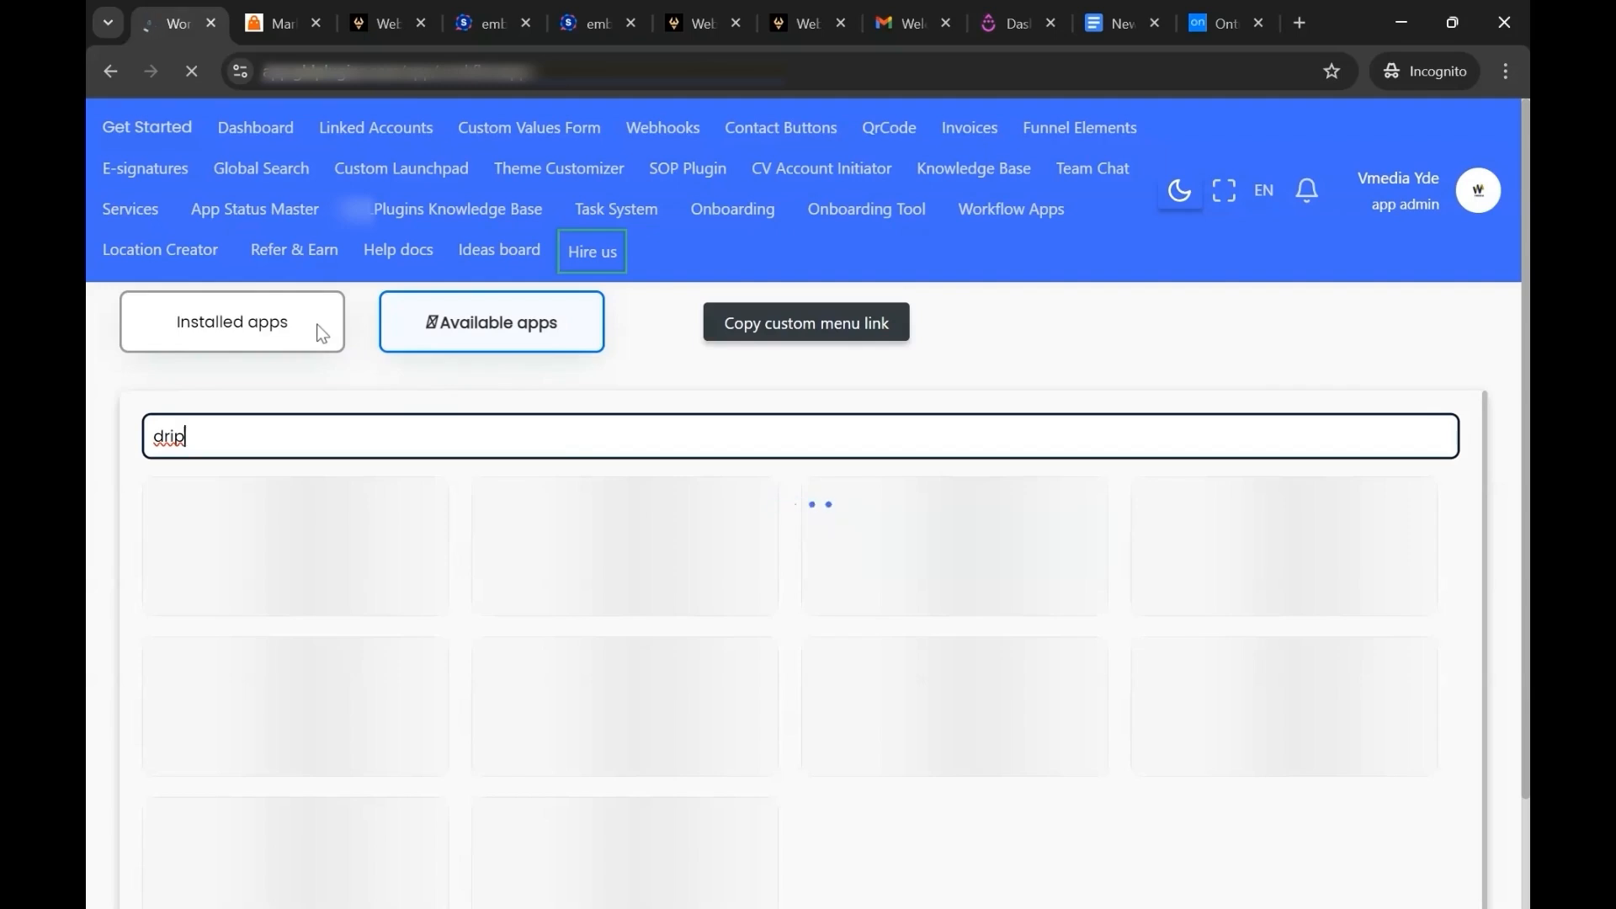
{"action": "left_click", "coordinate": [320, 330]}
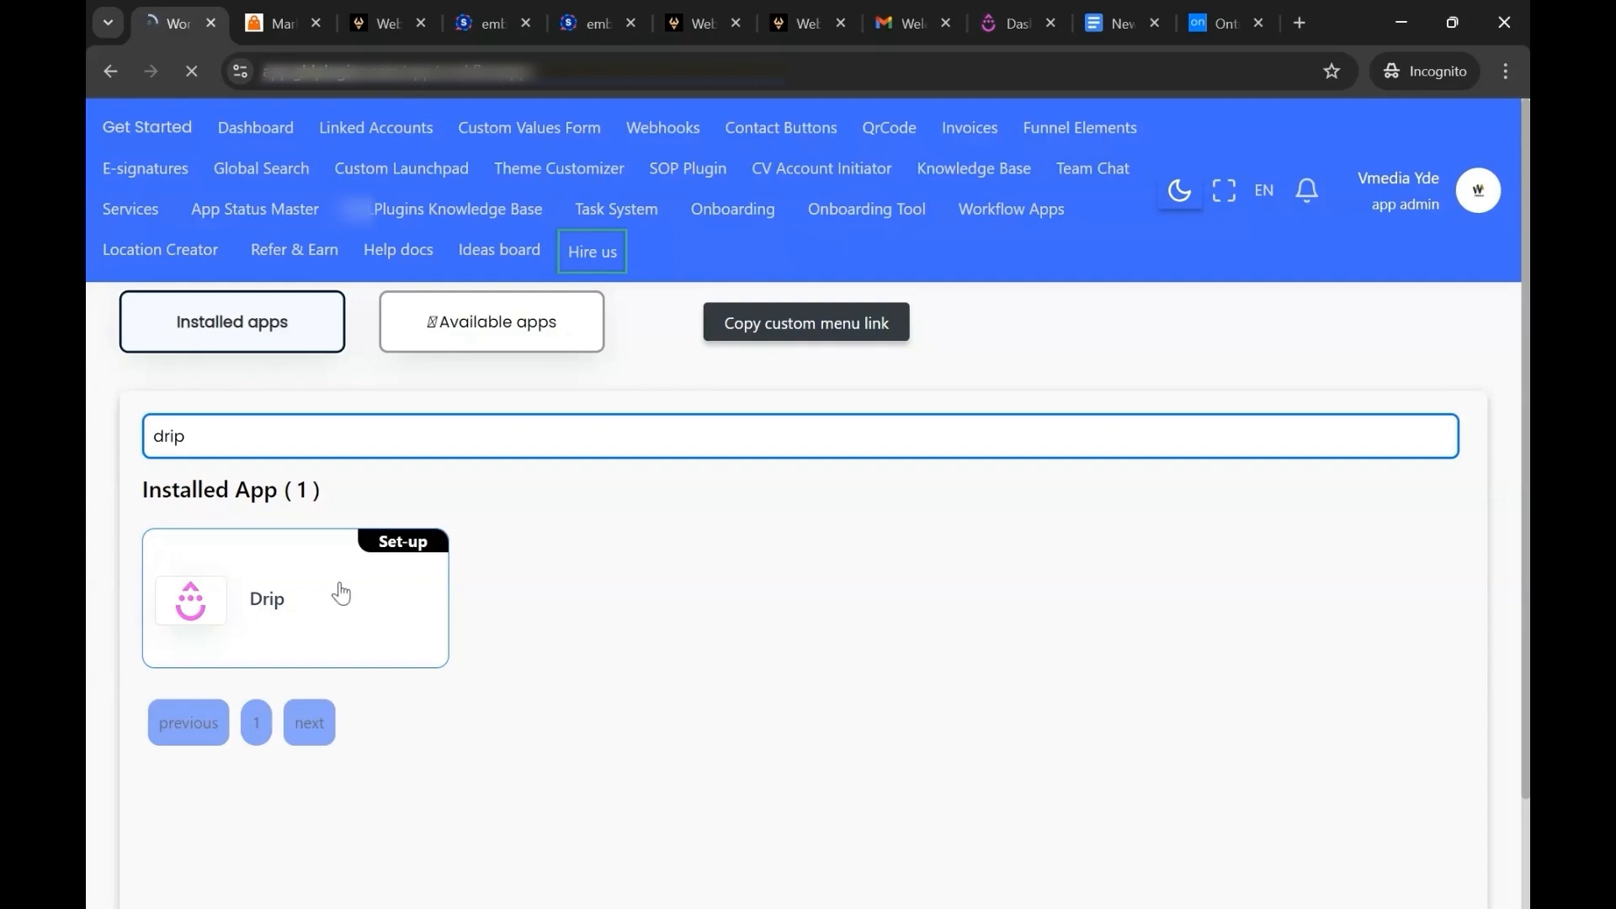
Set up the Drip app for the WebVehicle.com agency with access to all sub-accounts and automatic future installation.
{"action": "left_click", "coordinate": [393, 543]}
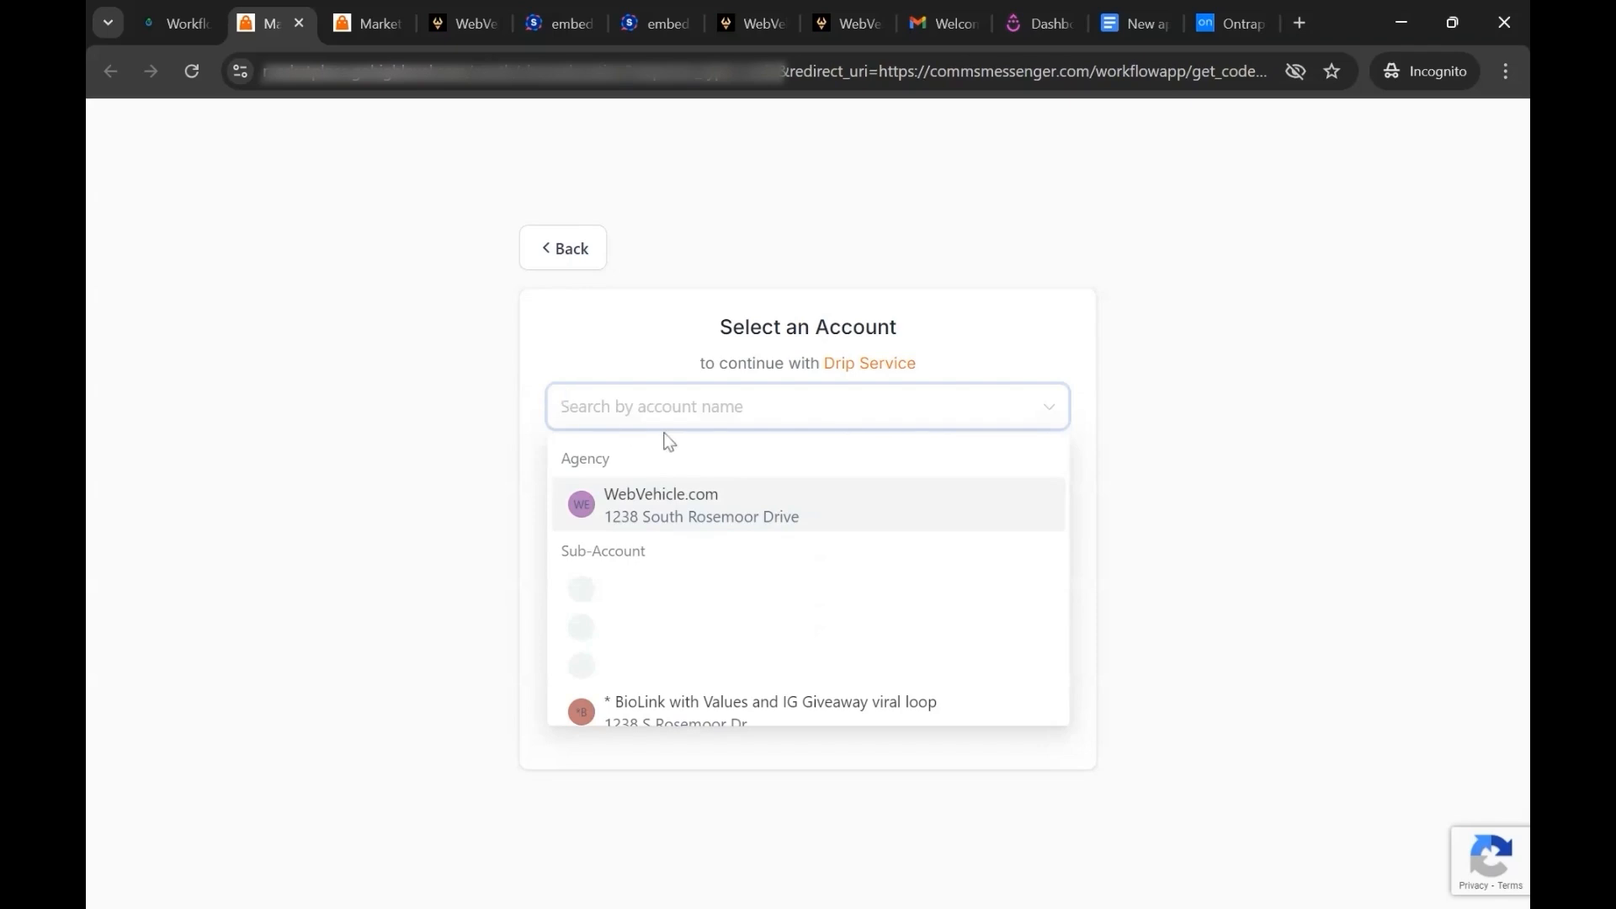
{"action": "left_click", "coordinate": [649, 489]}
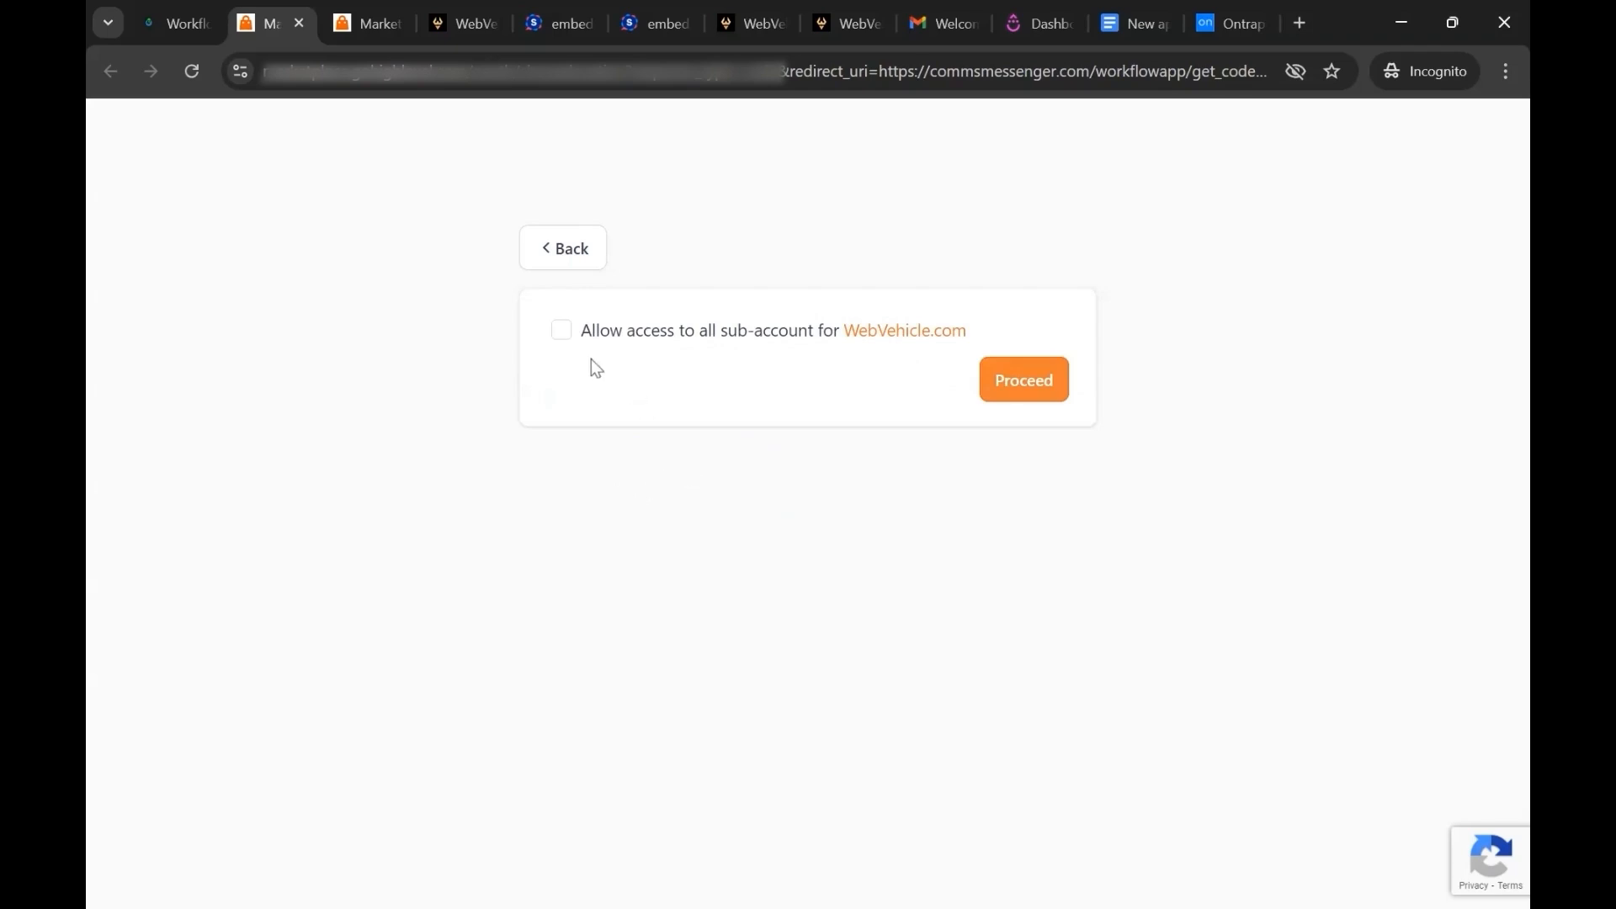
{"action": "left_click", "coordinate": [561, 335]}
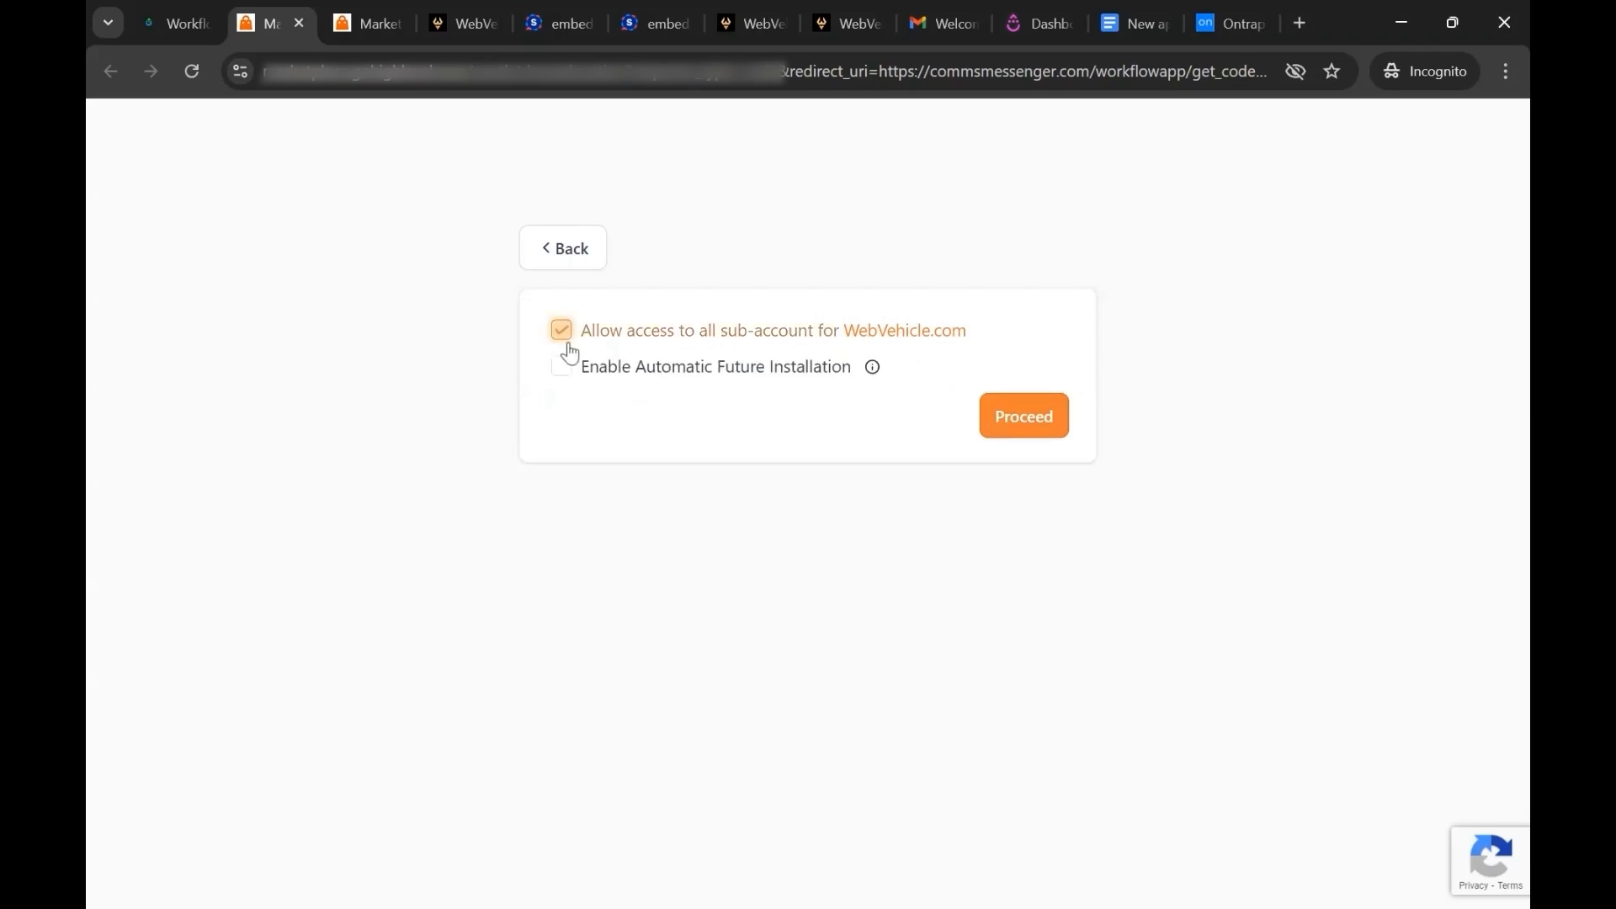
{"action": "left_click", "coordinate": [562, 367]}
{"action": "left_click", "coordinate": [1023, 416]}
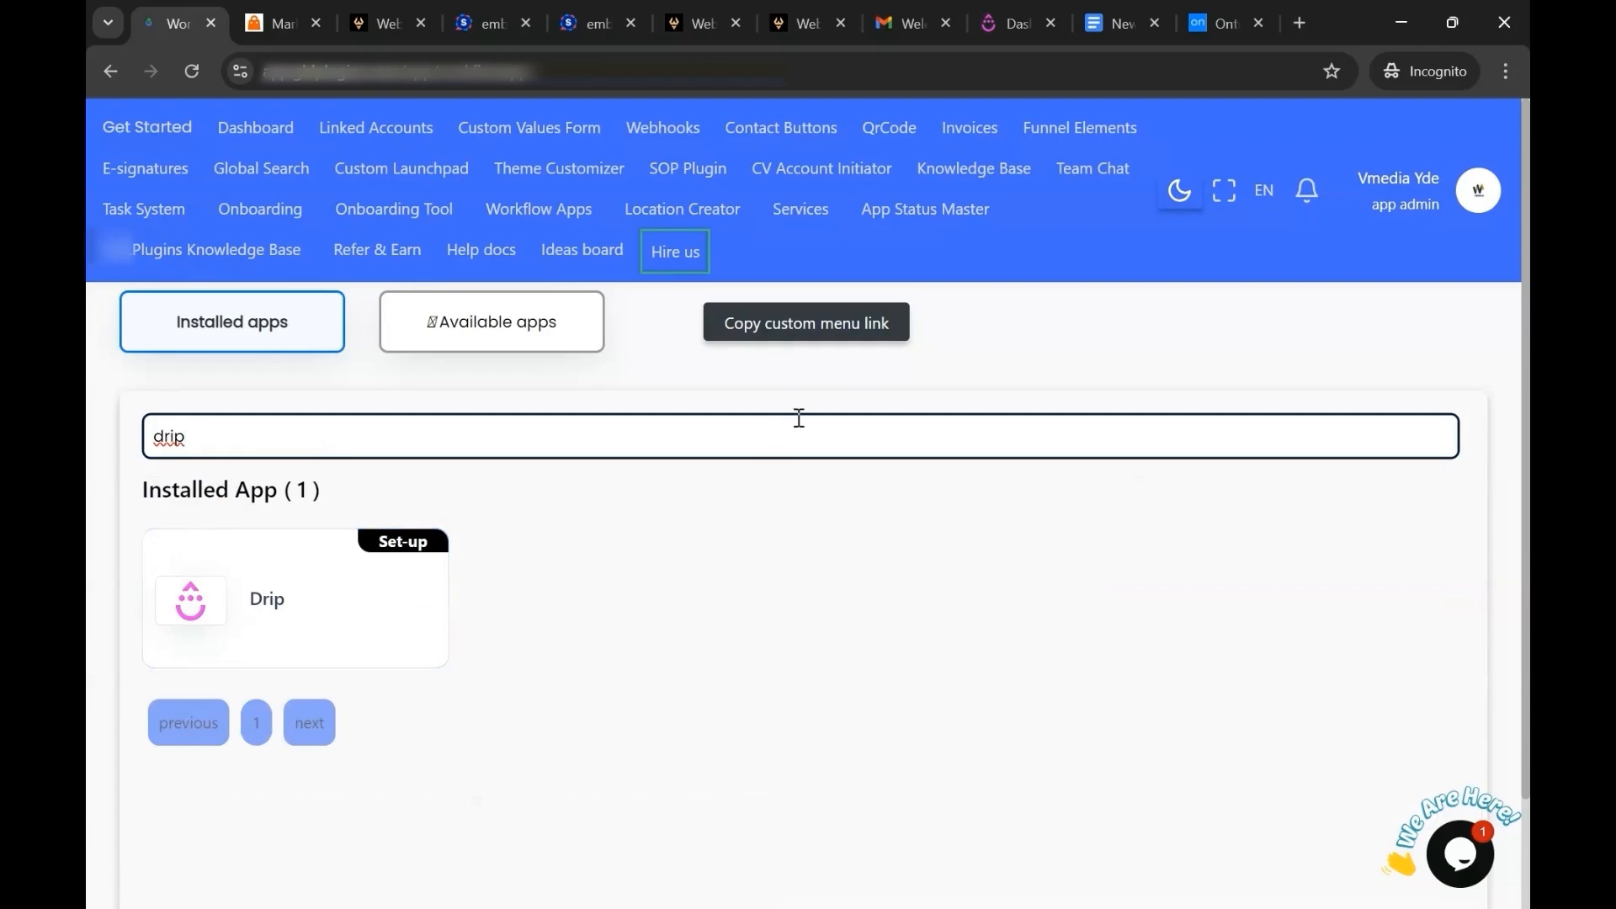
Copy the workflow apps custom menu link, switch to the agency dashboard and open its Custom Menu Link settings.
{"action": "left_click", "coordinate": [809, 324]}
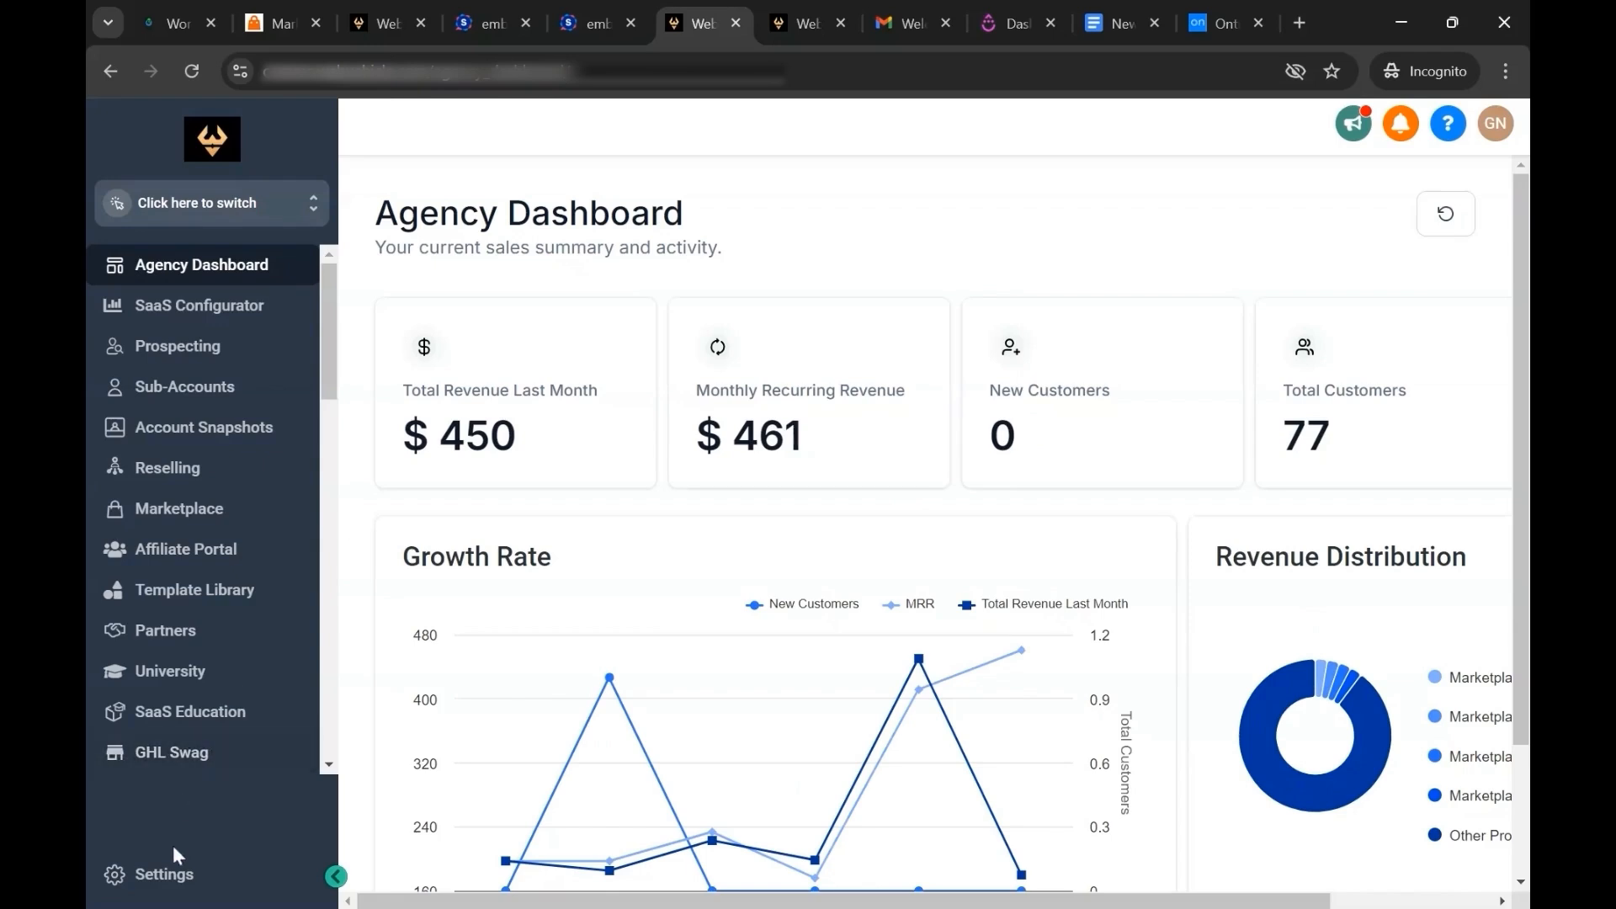
{"action": "left_click", "coordinate": [165, 877]}
{"action": "scroll", "coordinate": [199, 664], "scroll_direction": "down", "scroll_amount": 1}
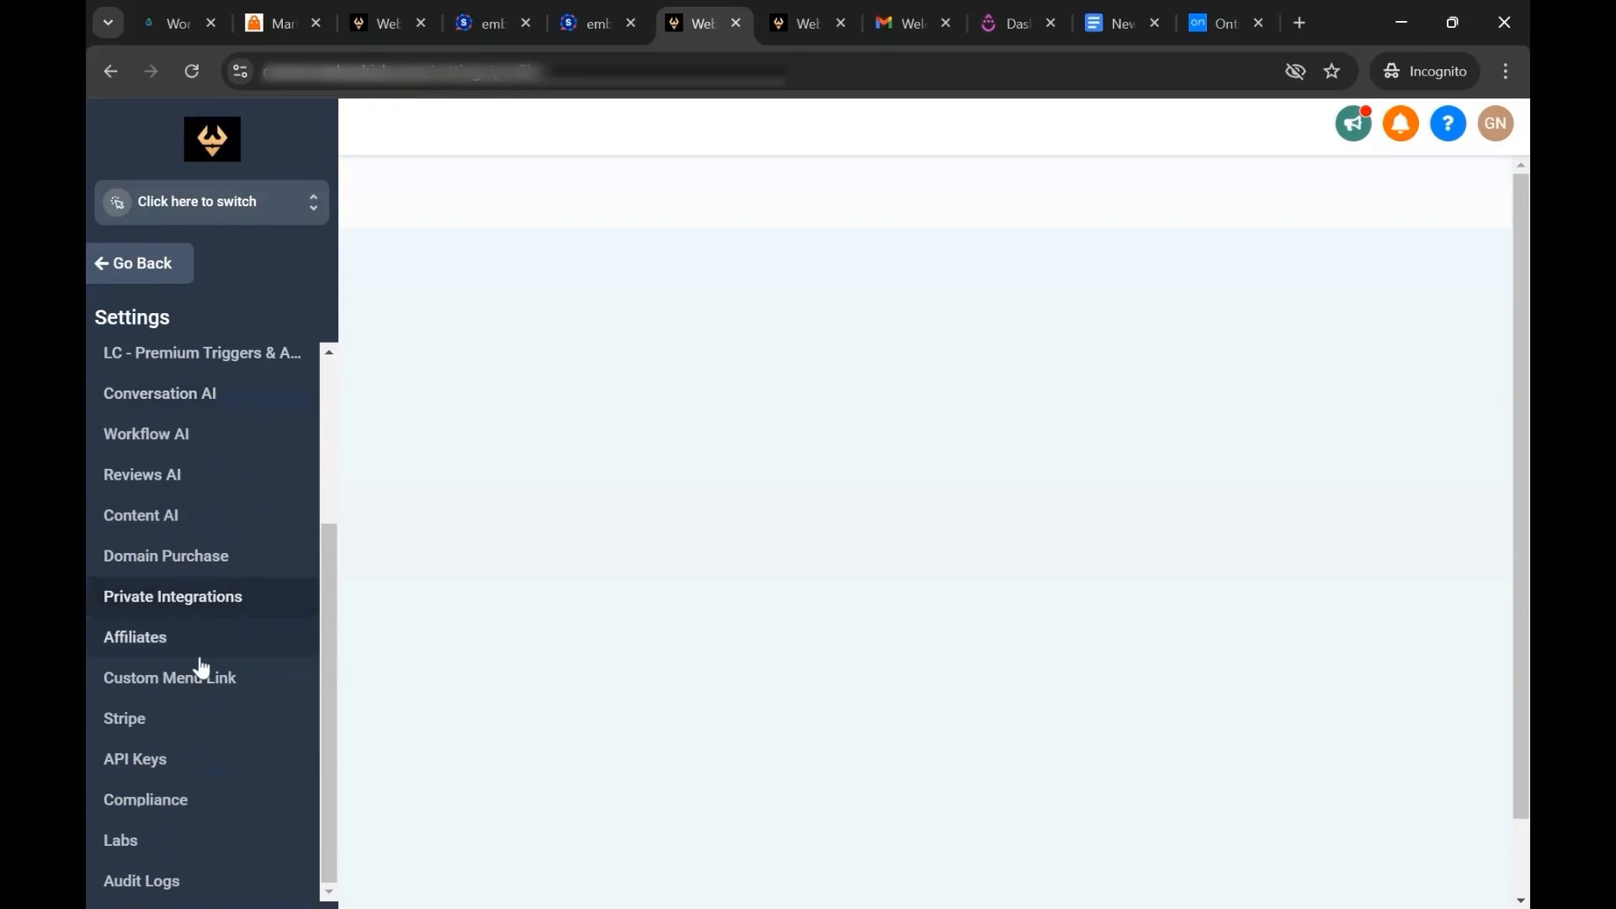
{"action": "left_click", "coordinate": [199, 675]}
Examine the icon, title, URL and sidebar options of a new custom menu link, and close the form without saving.
{"action": "left_click", "coordinate": [1372, 239]}
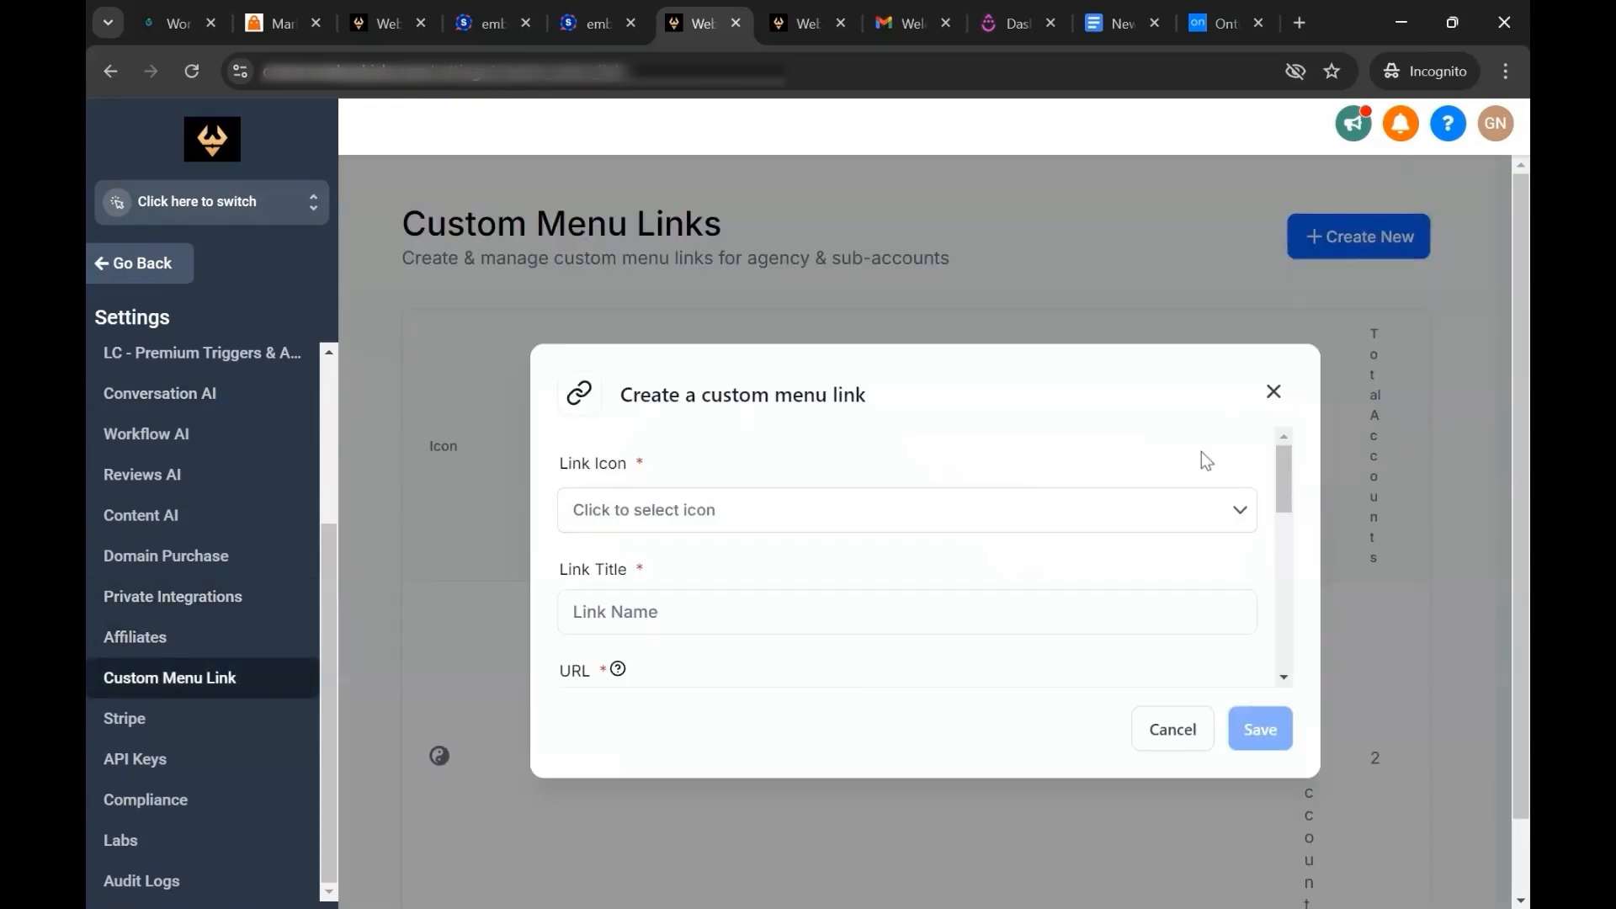
{"action": "left_click", "coordinate": [1243, 510]}
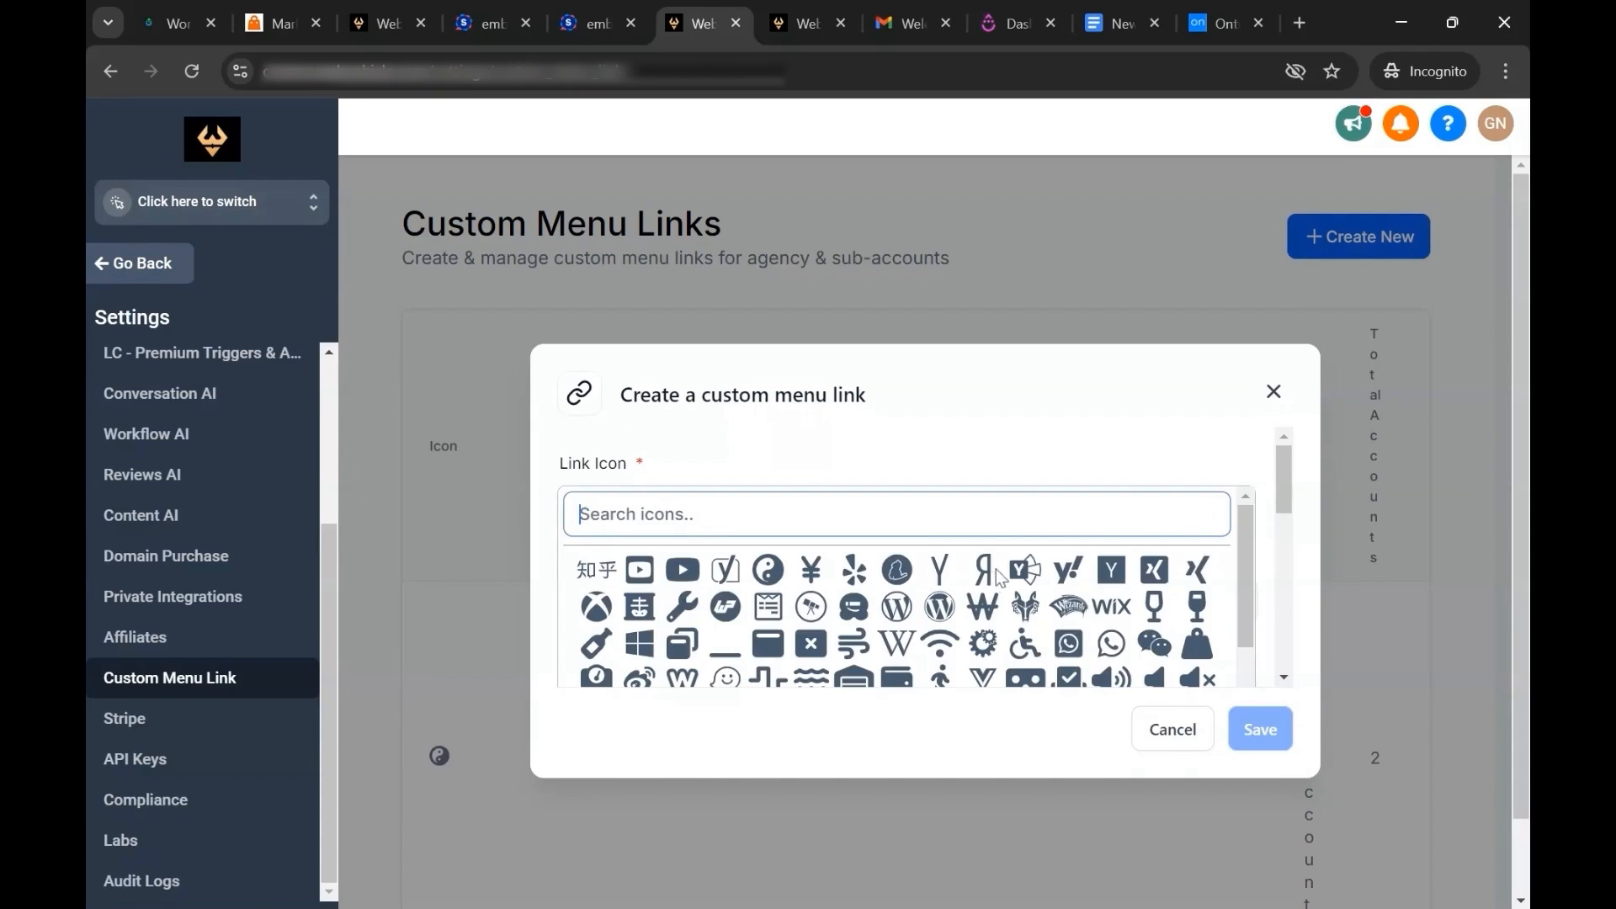
{"action": "left_click", "coordinate": [1220, 458]}
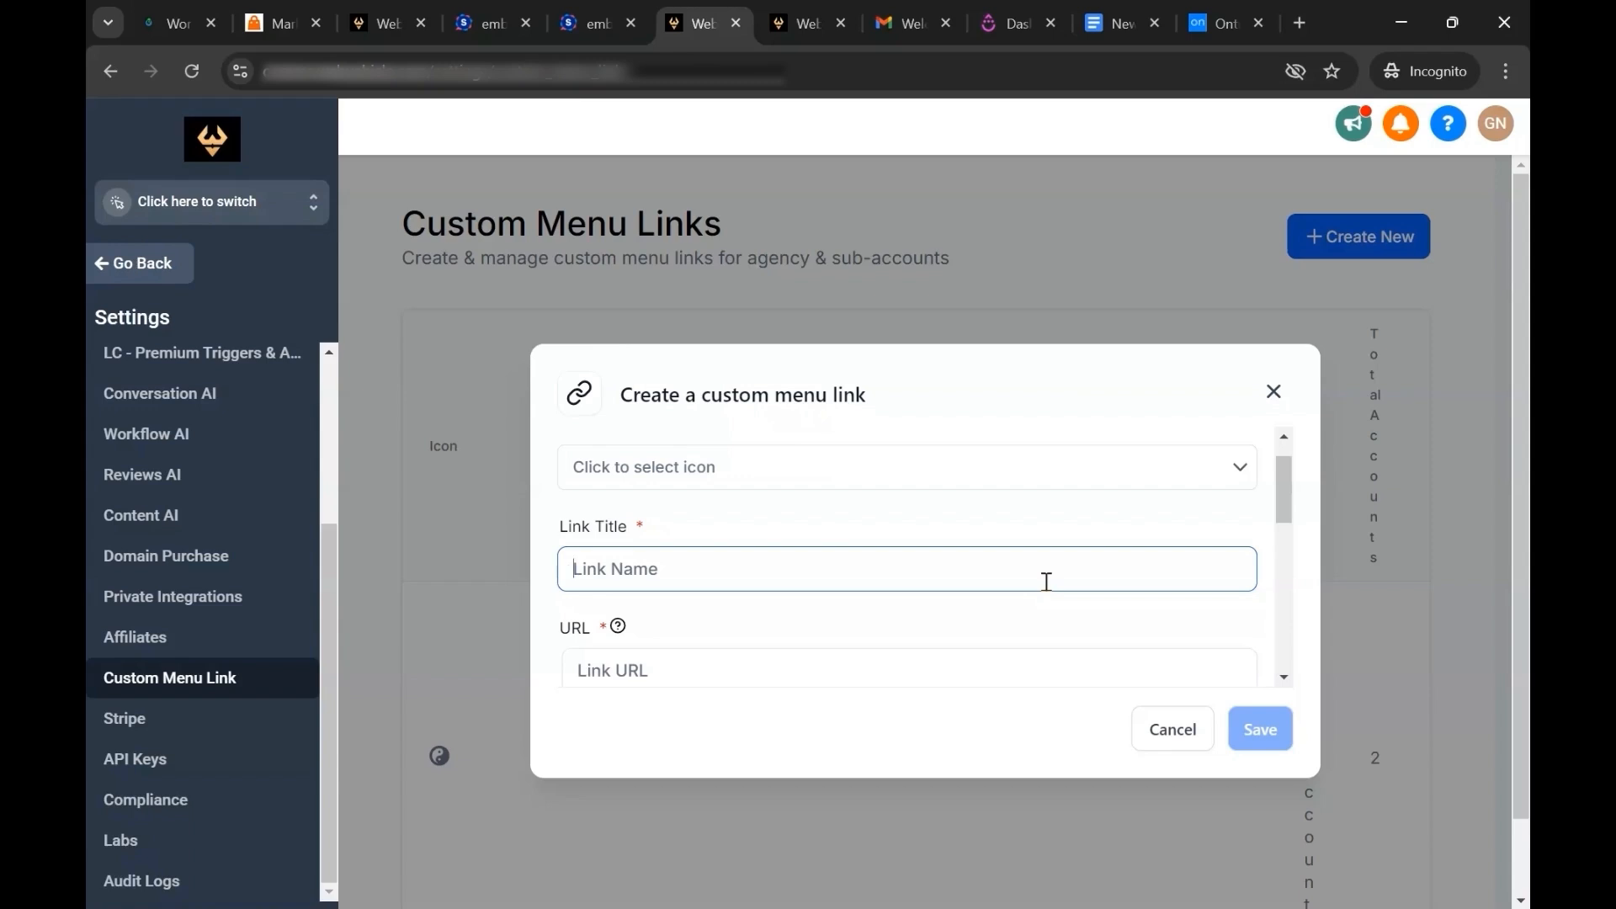
{"action": "scroll", "coordinate": [1047, 582], "scroll_direction": "down", "scroll_amount": 2}
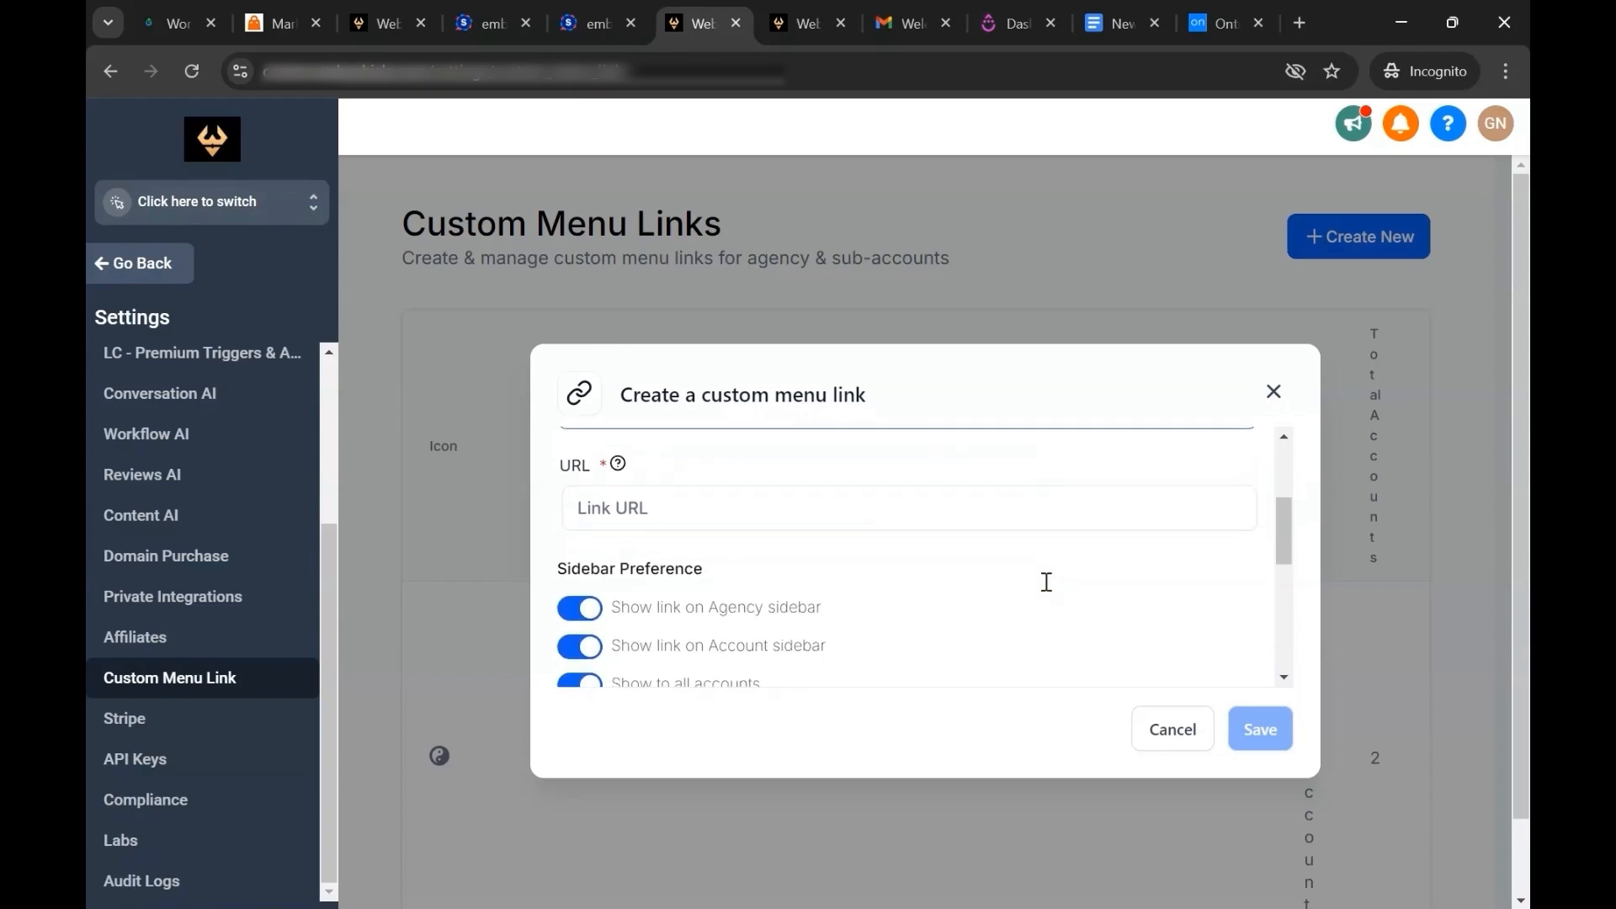
{"action": "left_click", "coordinate": [942, 507]}
{"action": "left_click", "coordinate": [1351, 489]}
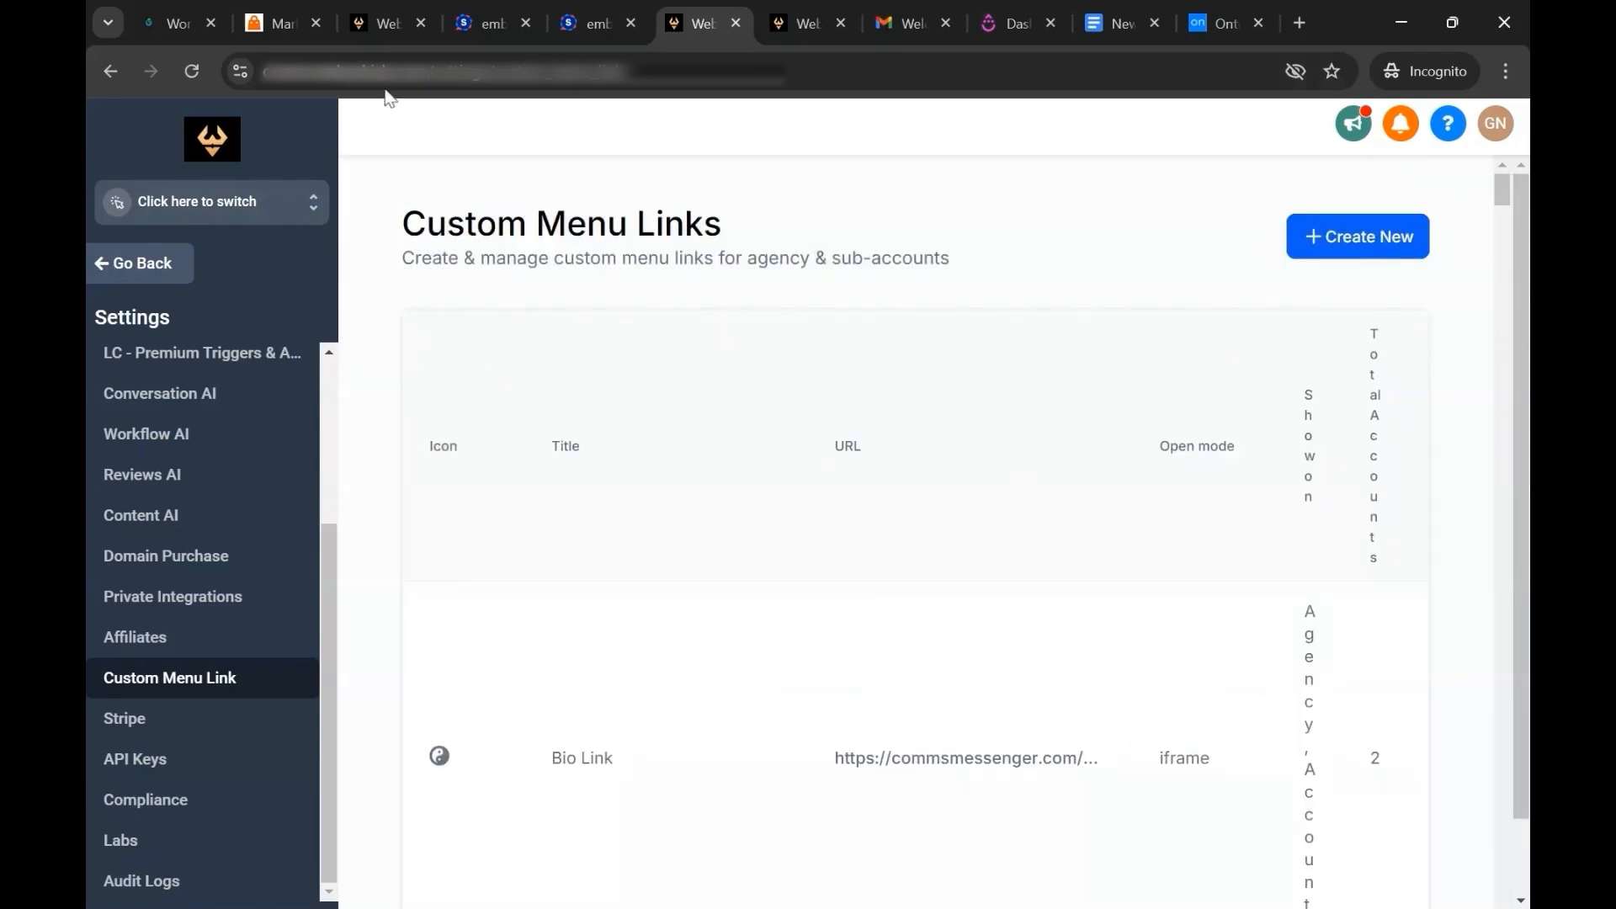
Switch to the Plugins.com sub-account and open its My apps page.
{"action": "left_click", "coordinate": [387, 24]}
{"action": "scroll", "coordinate": [189, 629], "scroll_direction": "down", "scroll_amount": 3}
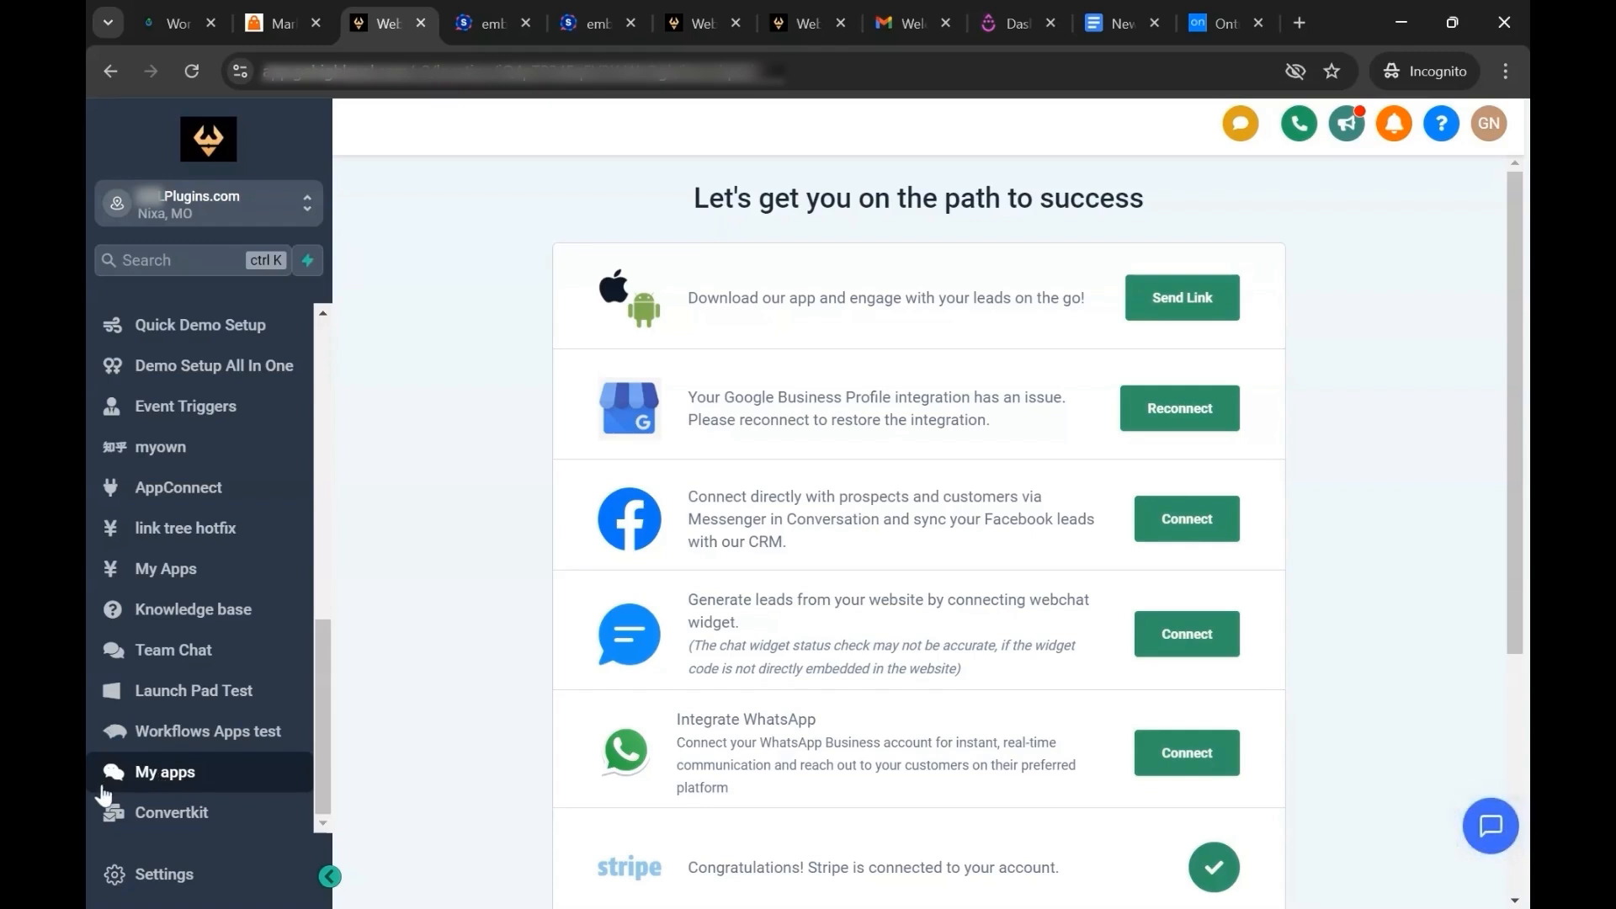
{"action": "left_click", "coordinate": [166, 783]}
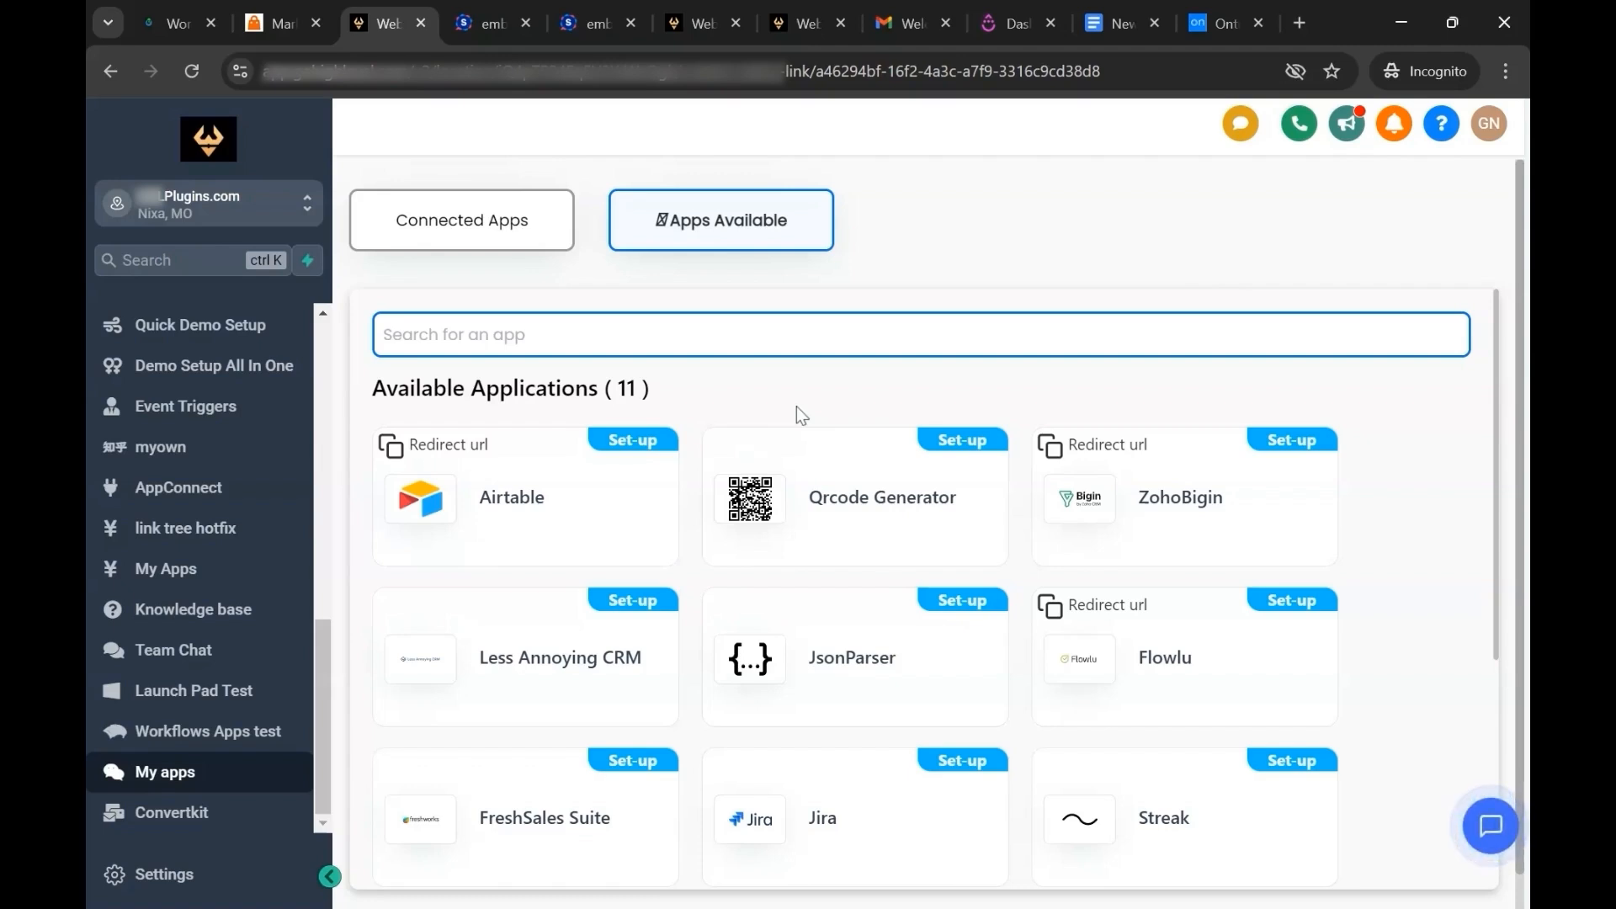
Search the connected apps for "drip" and open the Drip setup form.
{"action": "left_click", "coordinate": [672, 332]}
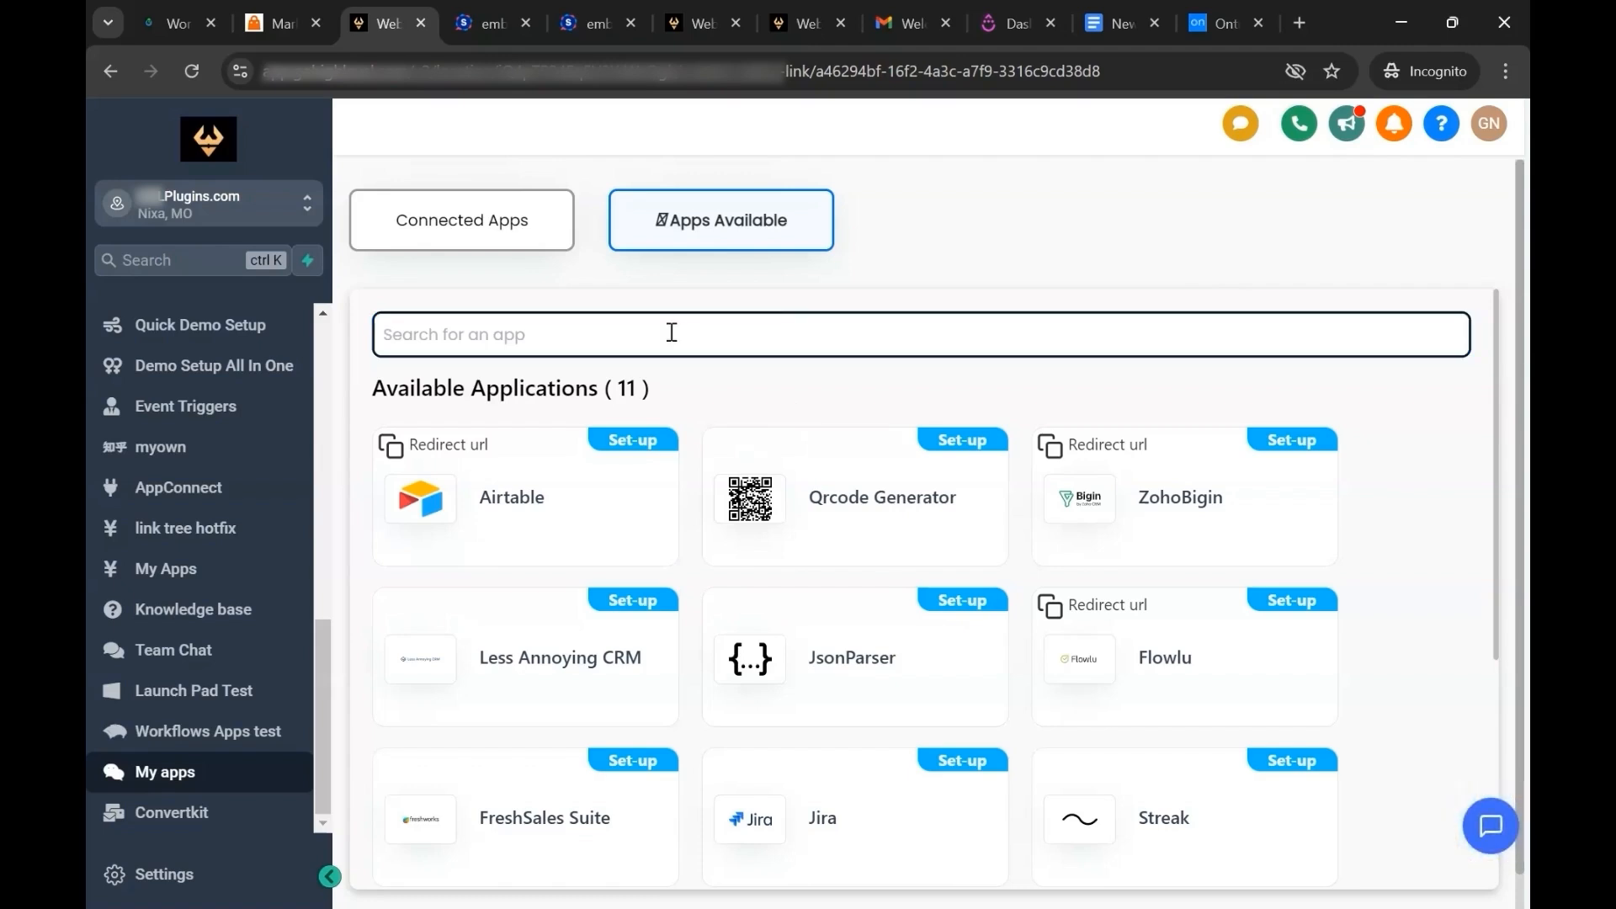
{"action": "left_click", "coordinate": [531, 240]}
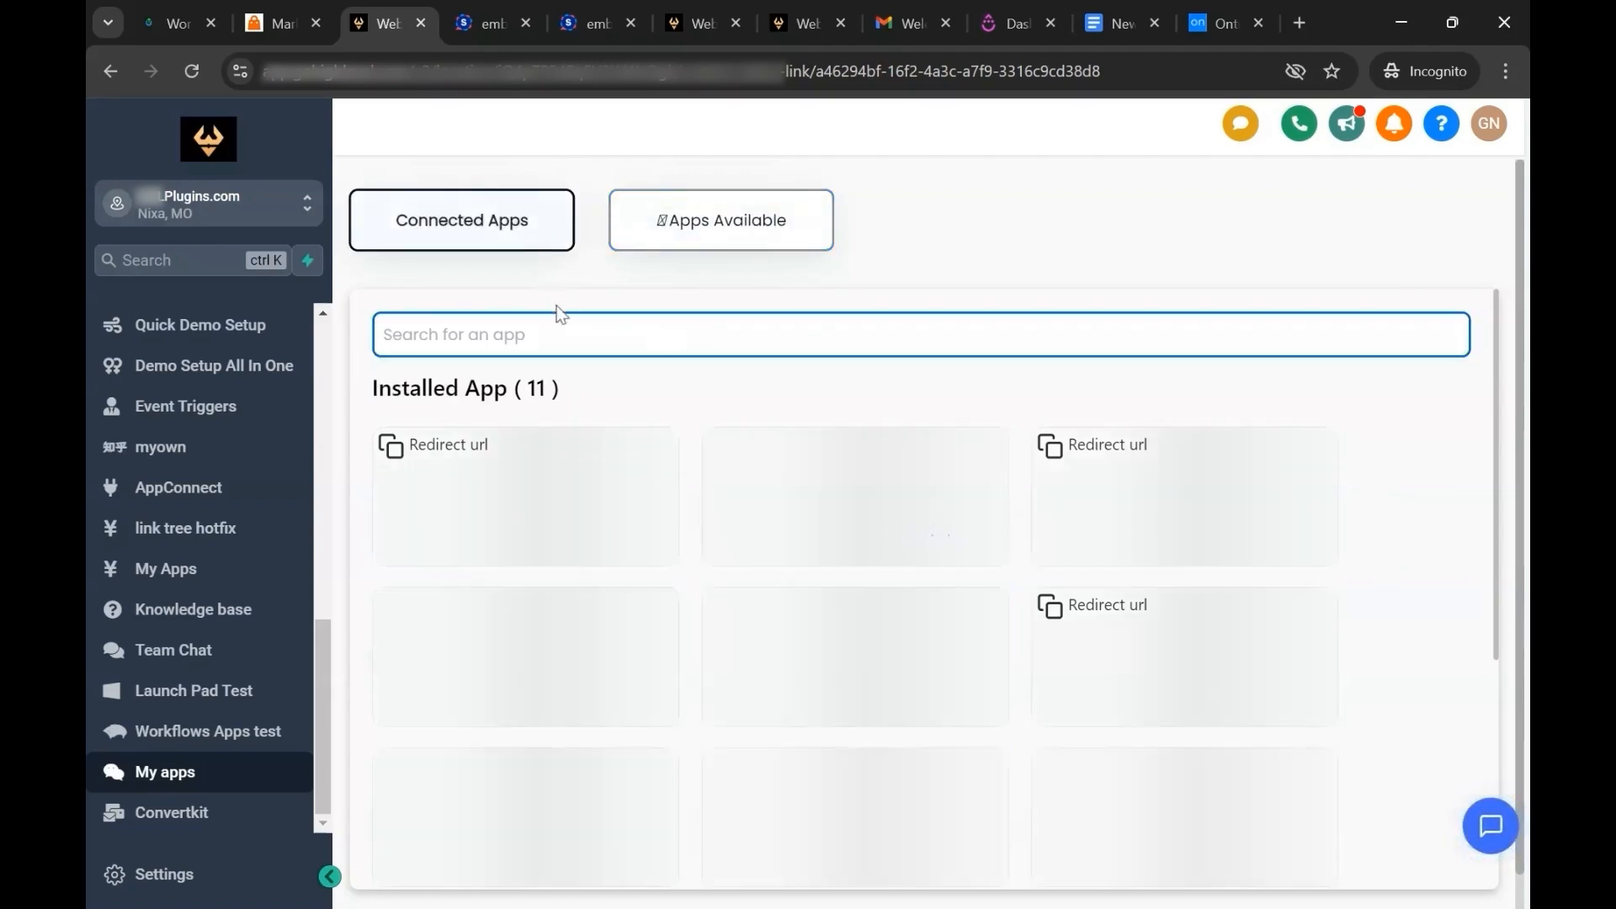
{"action": "left_click", "coordinate": [565, 340]}
{"action": "type", "text": "drip"}
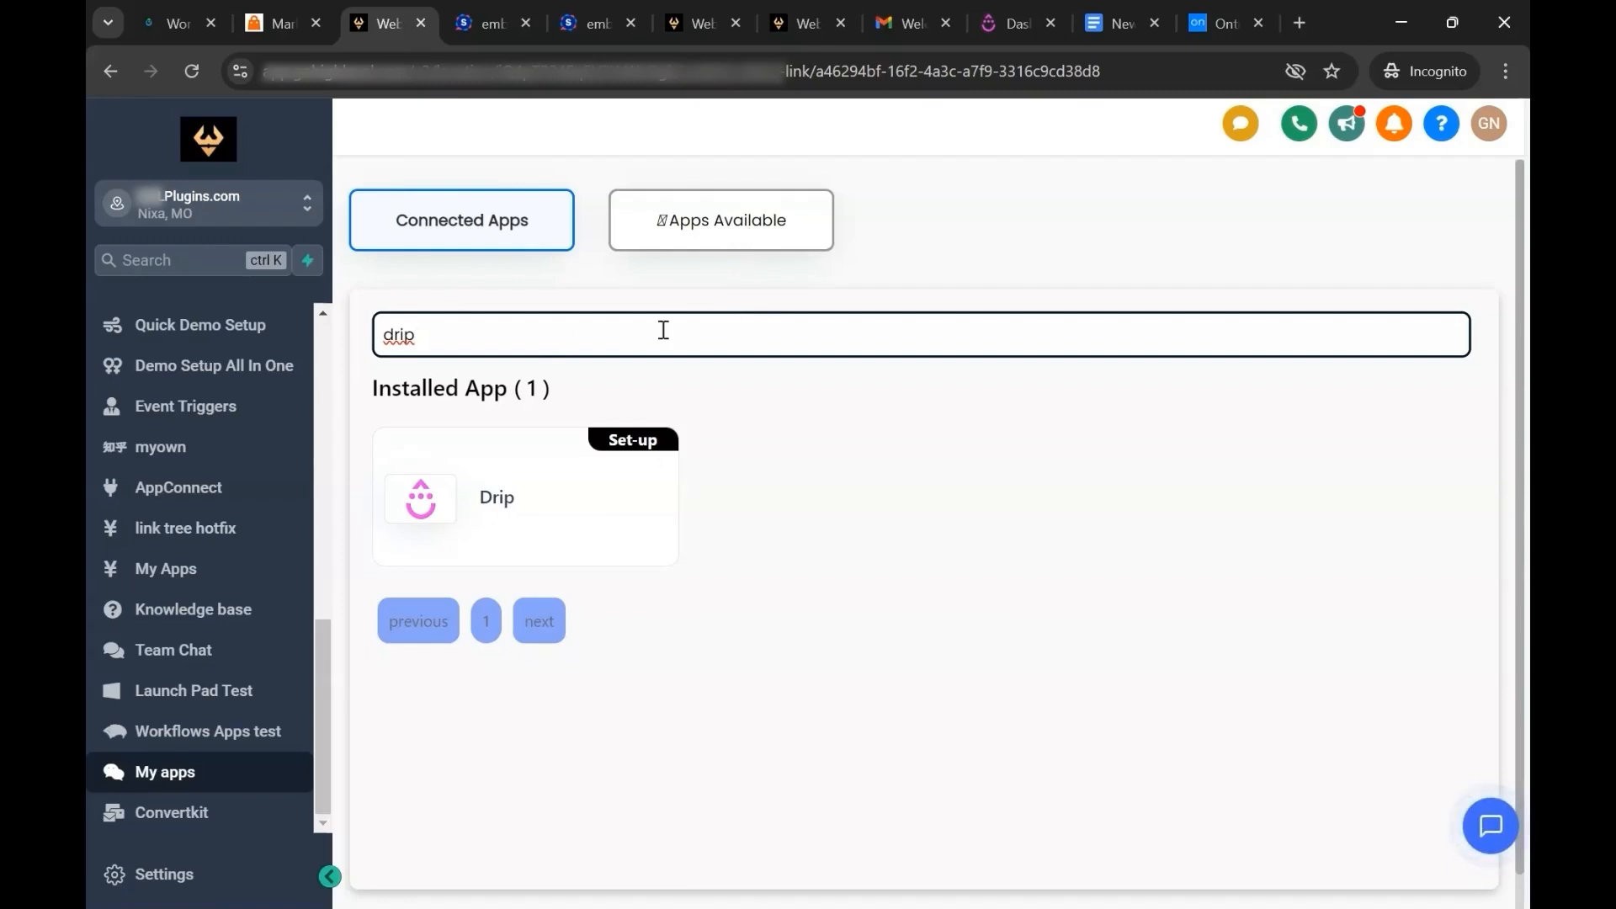
{"action": "left_click", "coordinate": [631, 438]}
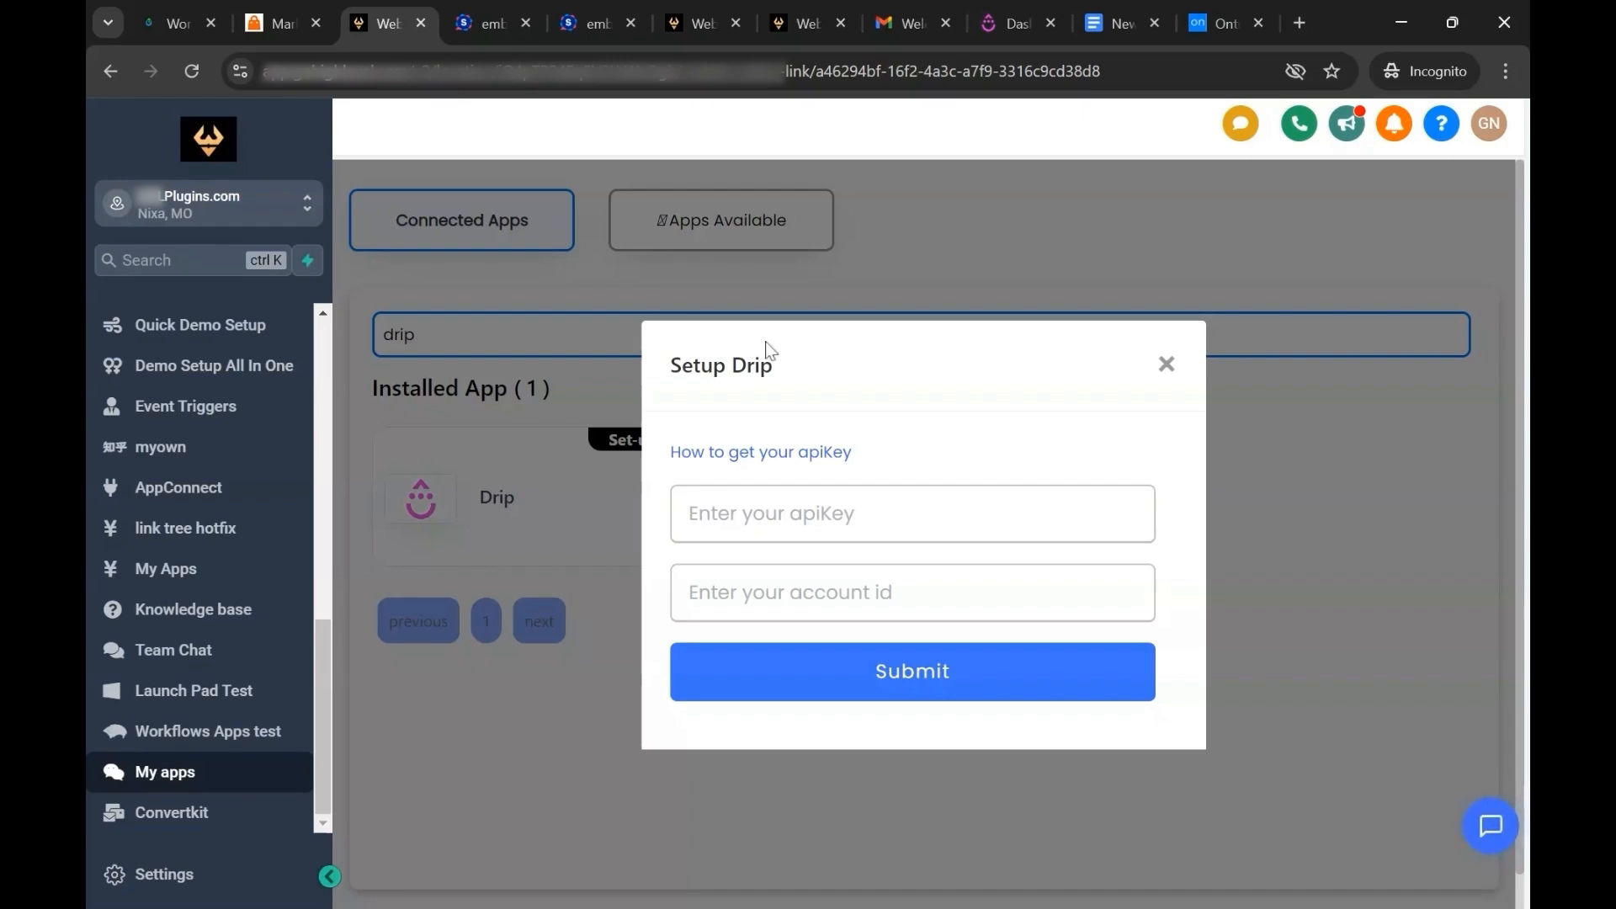
Switch to Drip, copy the account ID from the account settings and enter it in the Drip setup form.
{"action": "left_click", "coordinate": [1017, 25]}
{"action": "left_click", "coordinate": [135, 874]}
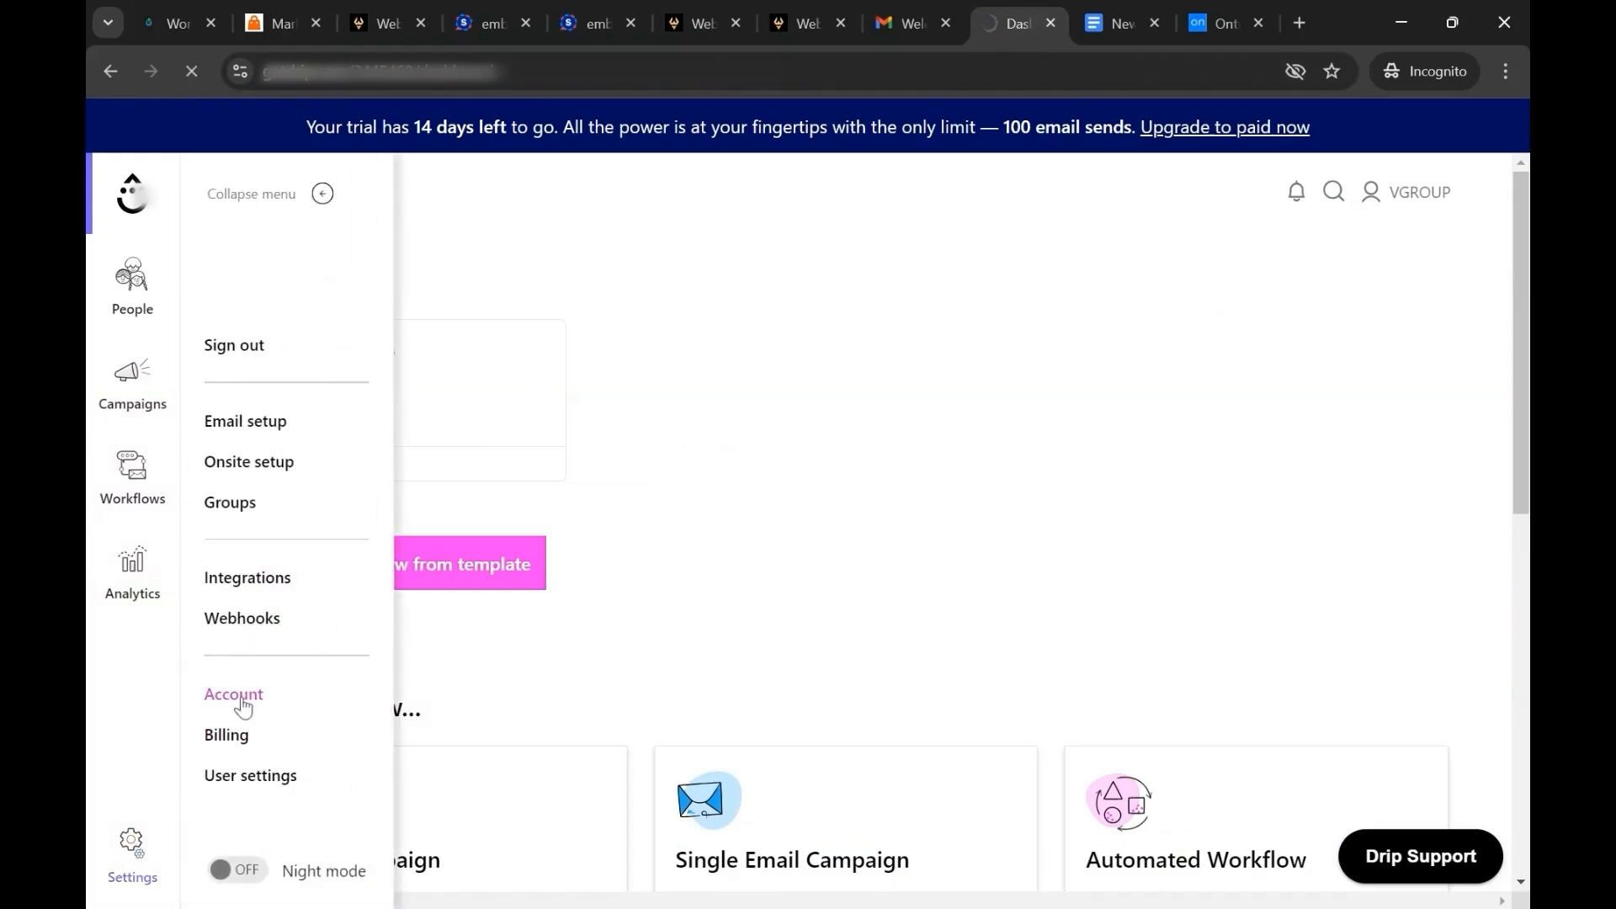
{"action": "scroll", "coordinate": [583, 600], "scroll_direction": "down", "scroll_amount": 10}
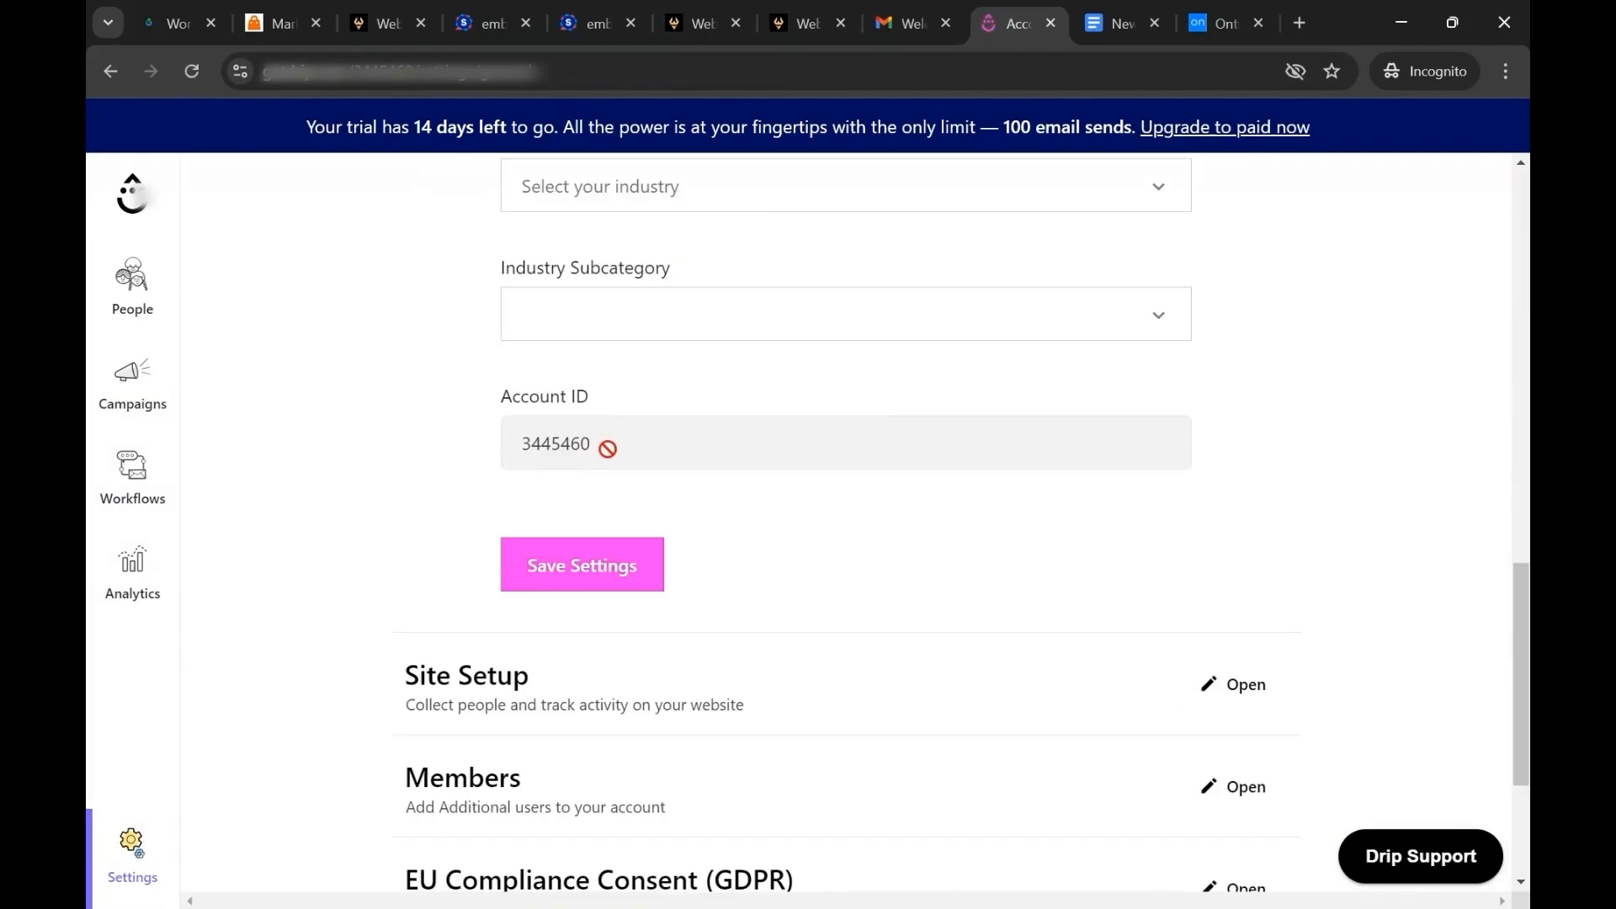
{"action": "double_click", "coordinate": [607, 448]}
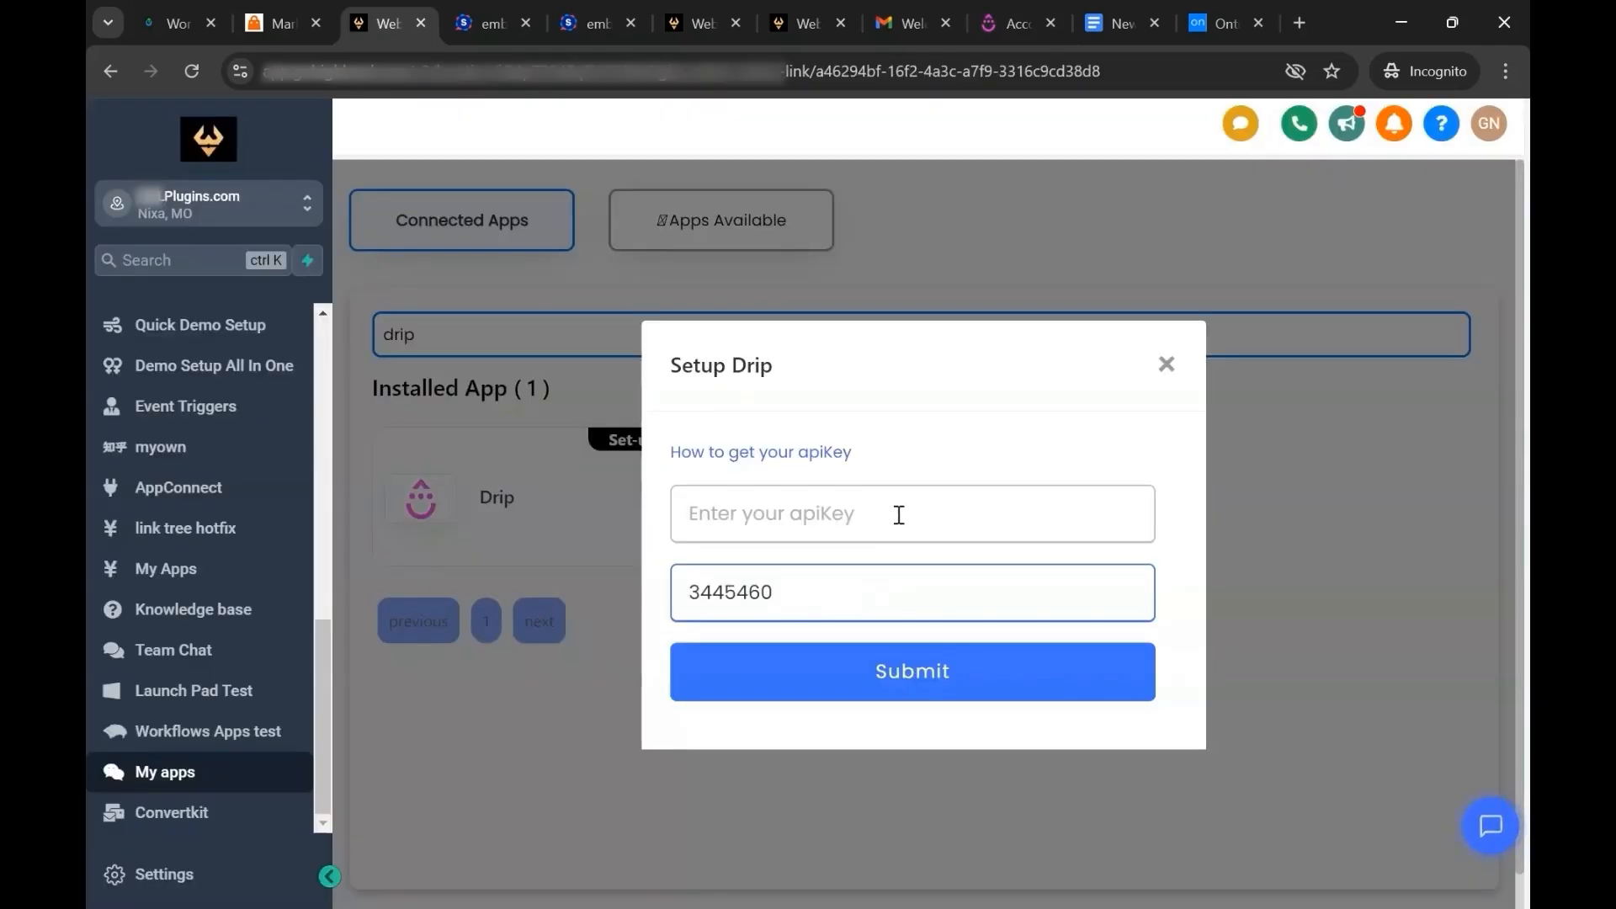
Copy the API token from Drip's user settings, paste it as the apiKey in the Drip setup form and submit.
{"action": "left_click", "coordinate": [1002, 22]}
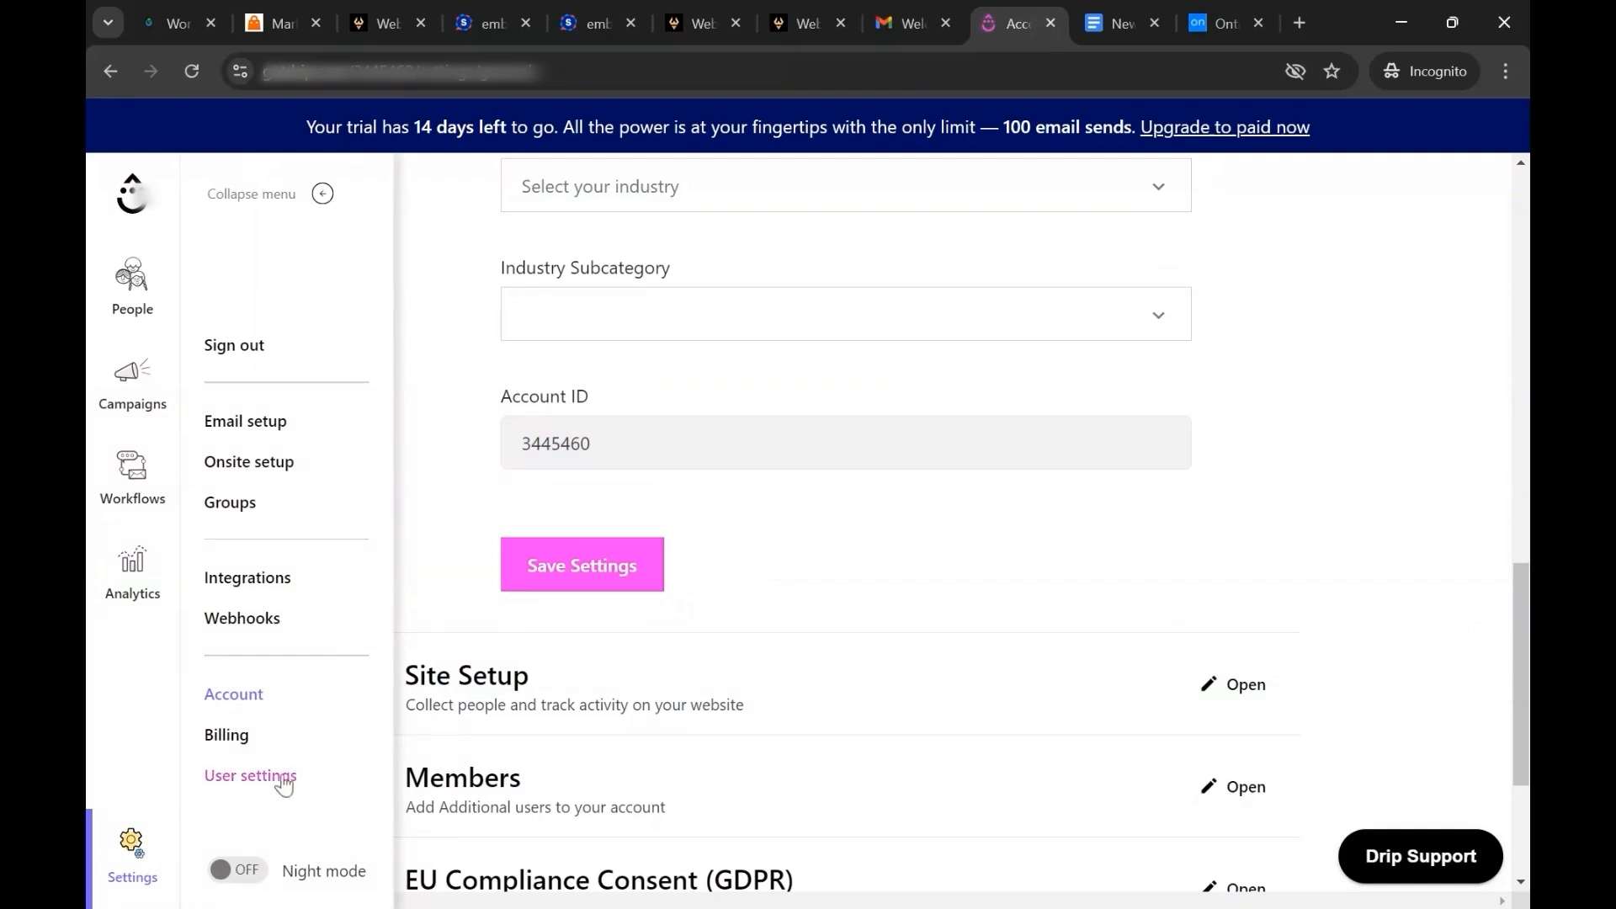
{"action": "left_click", "coordinate": [253, 777]}
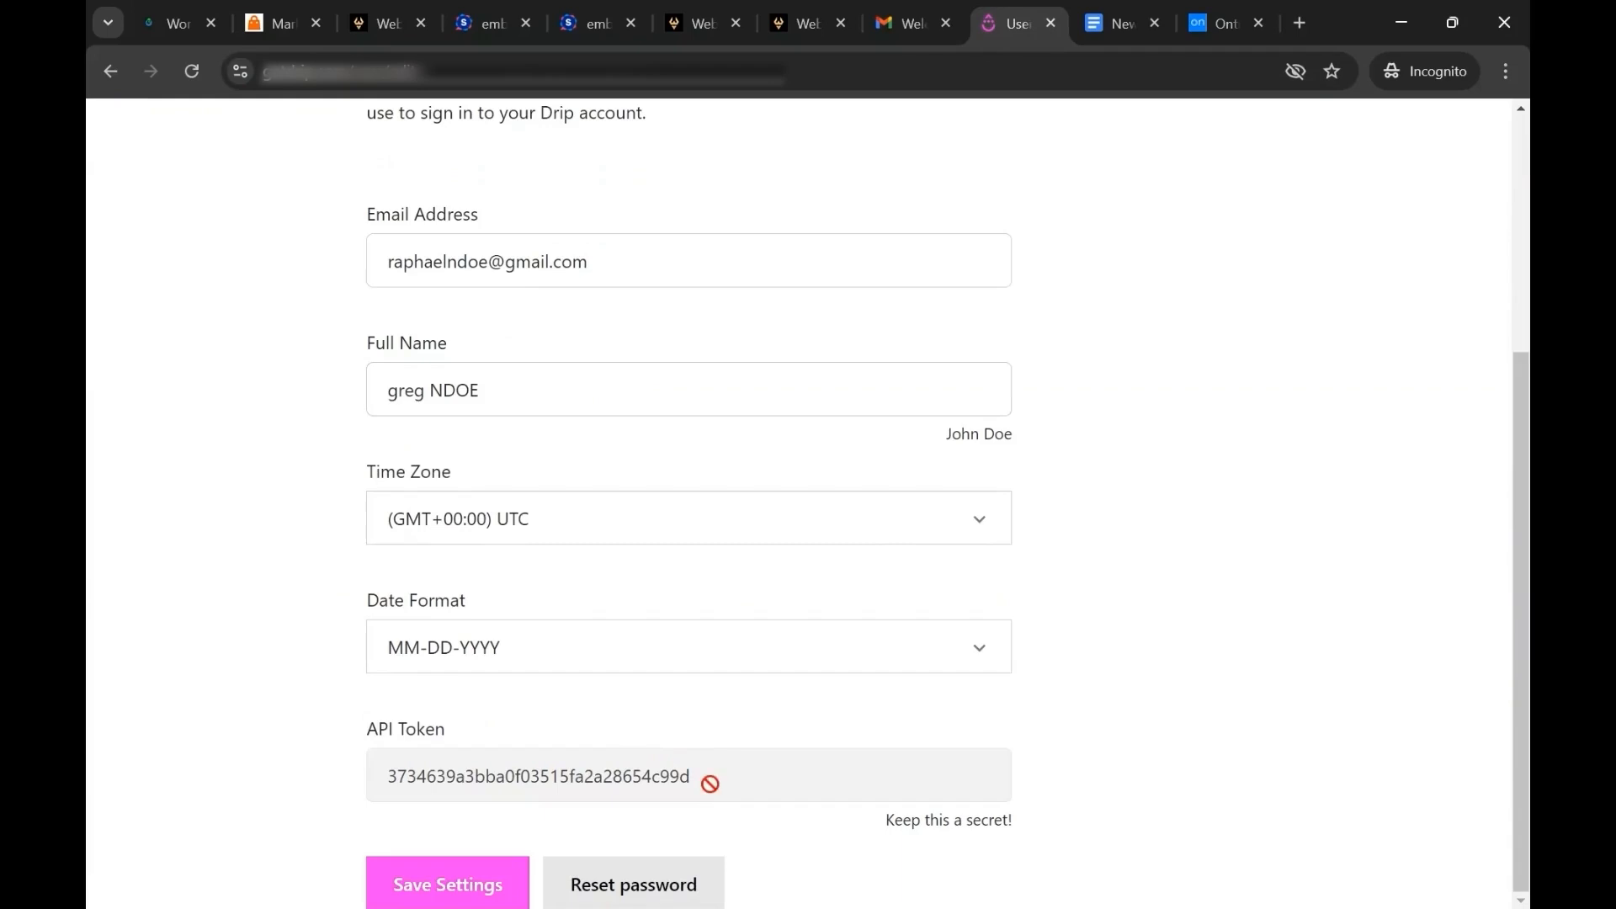
{"action": "double_click", "coordinate": [709, 783]}
{"action": "left_click", "coordinate": [371, 7]}
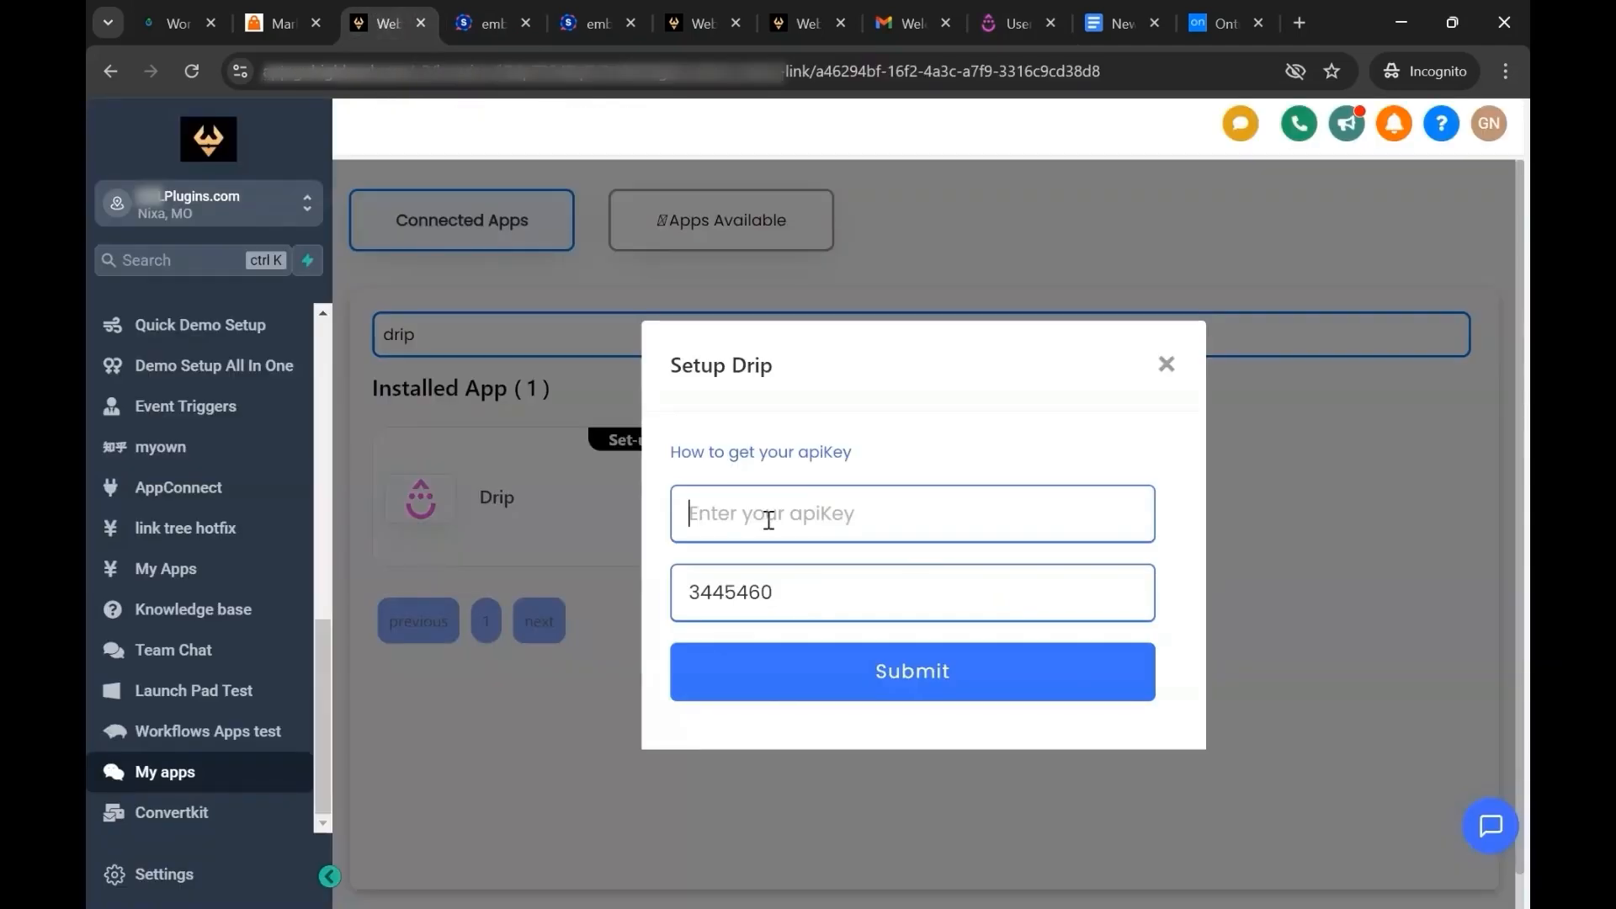
{"action": "key", "text": "ctrl+v"}
{"action": "left_click", "coordinate": [930, 673]}
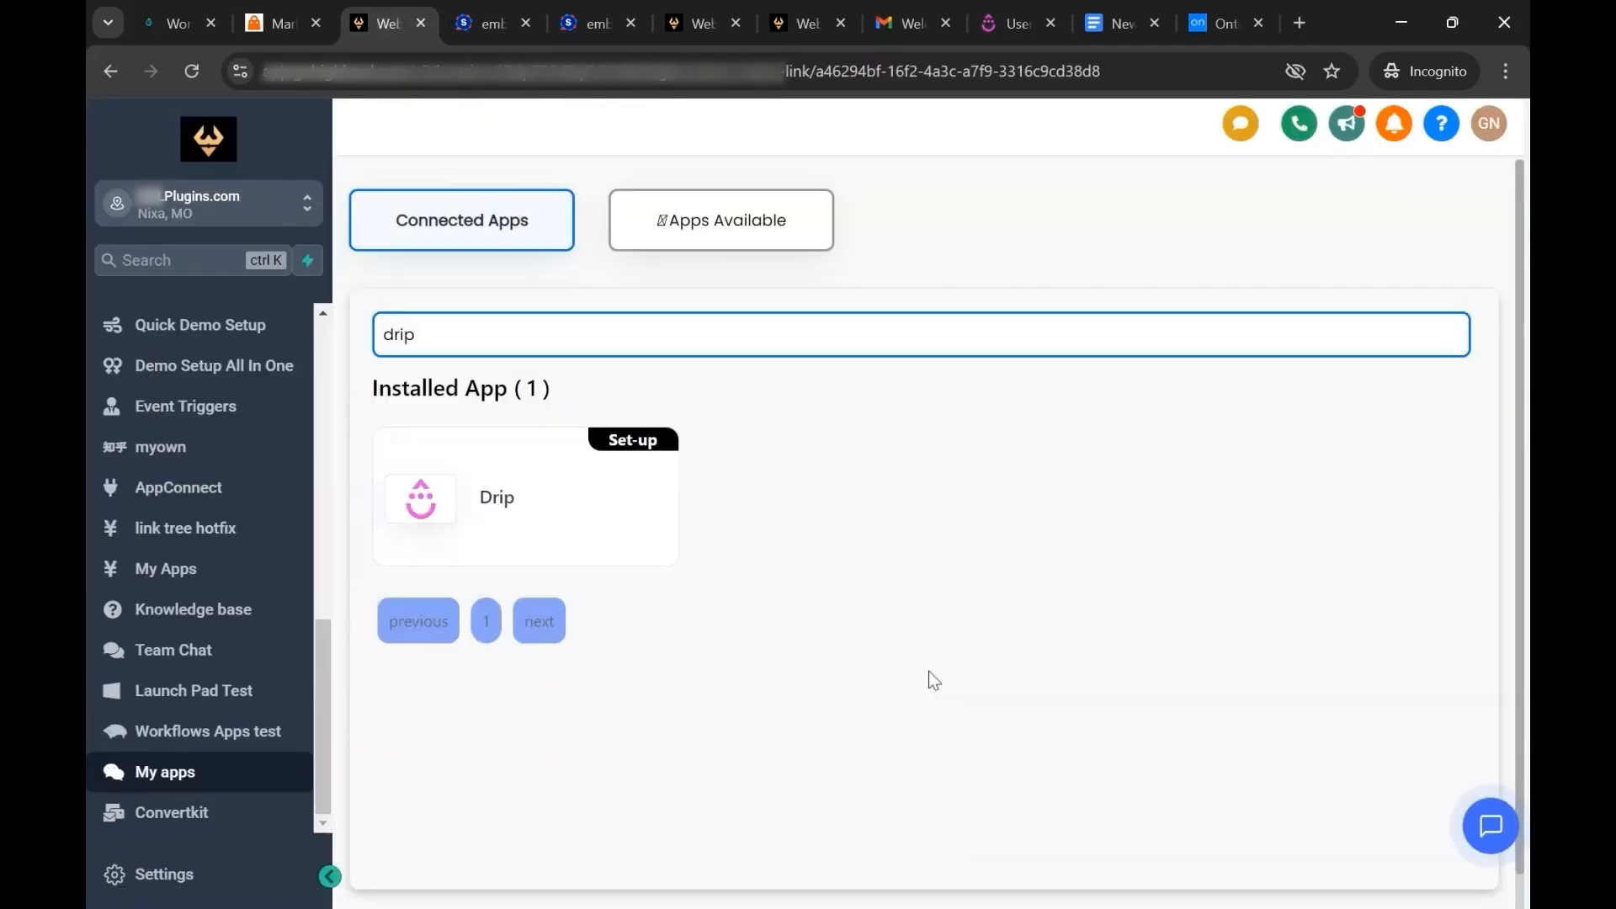